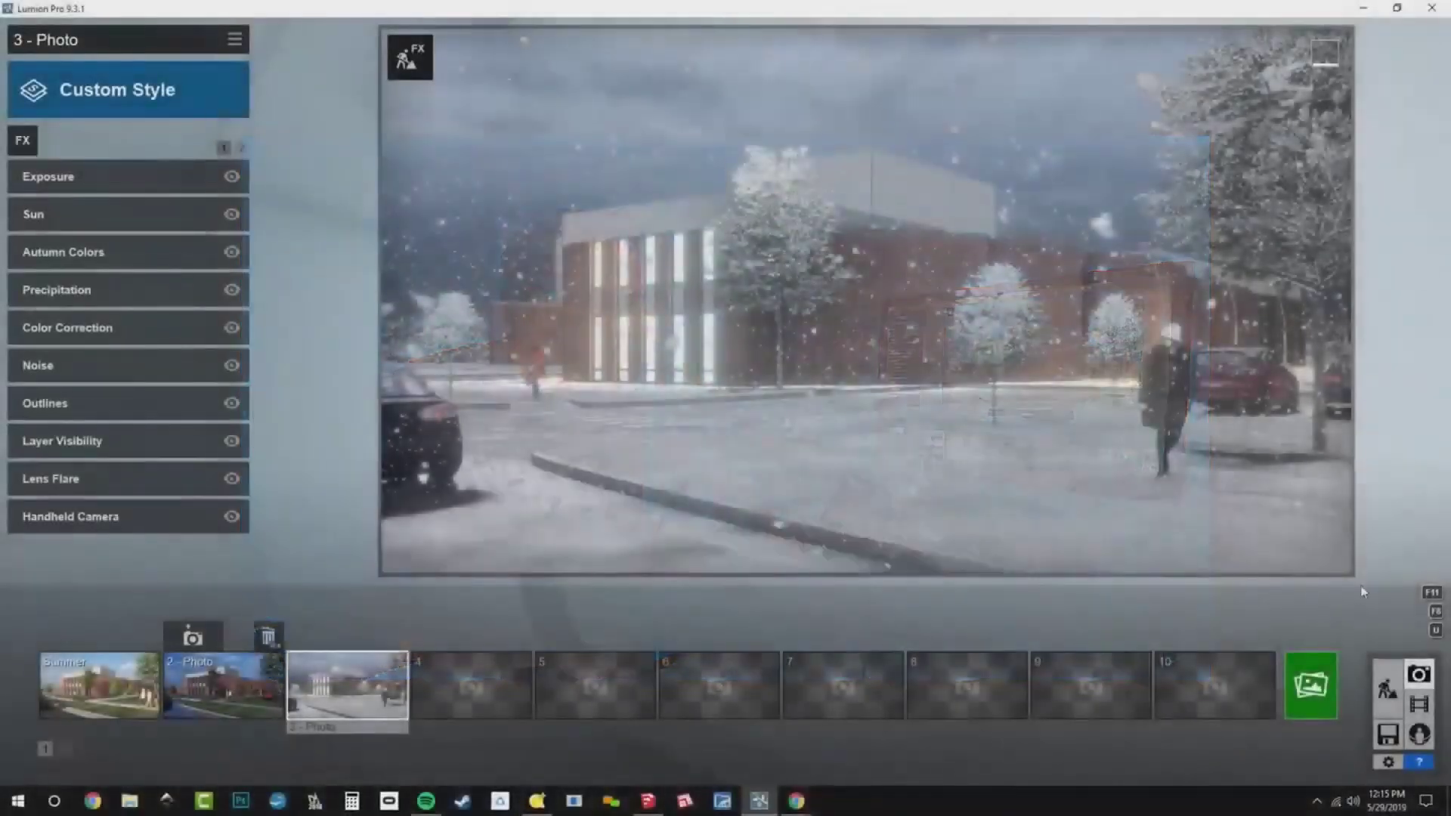
Leave the snowy photo 3 preview and switch back to Build mode on the dusk scene.
{"action": "left_click", "coordinate": [1391, 666]}
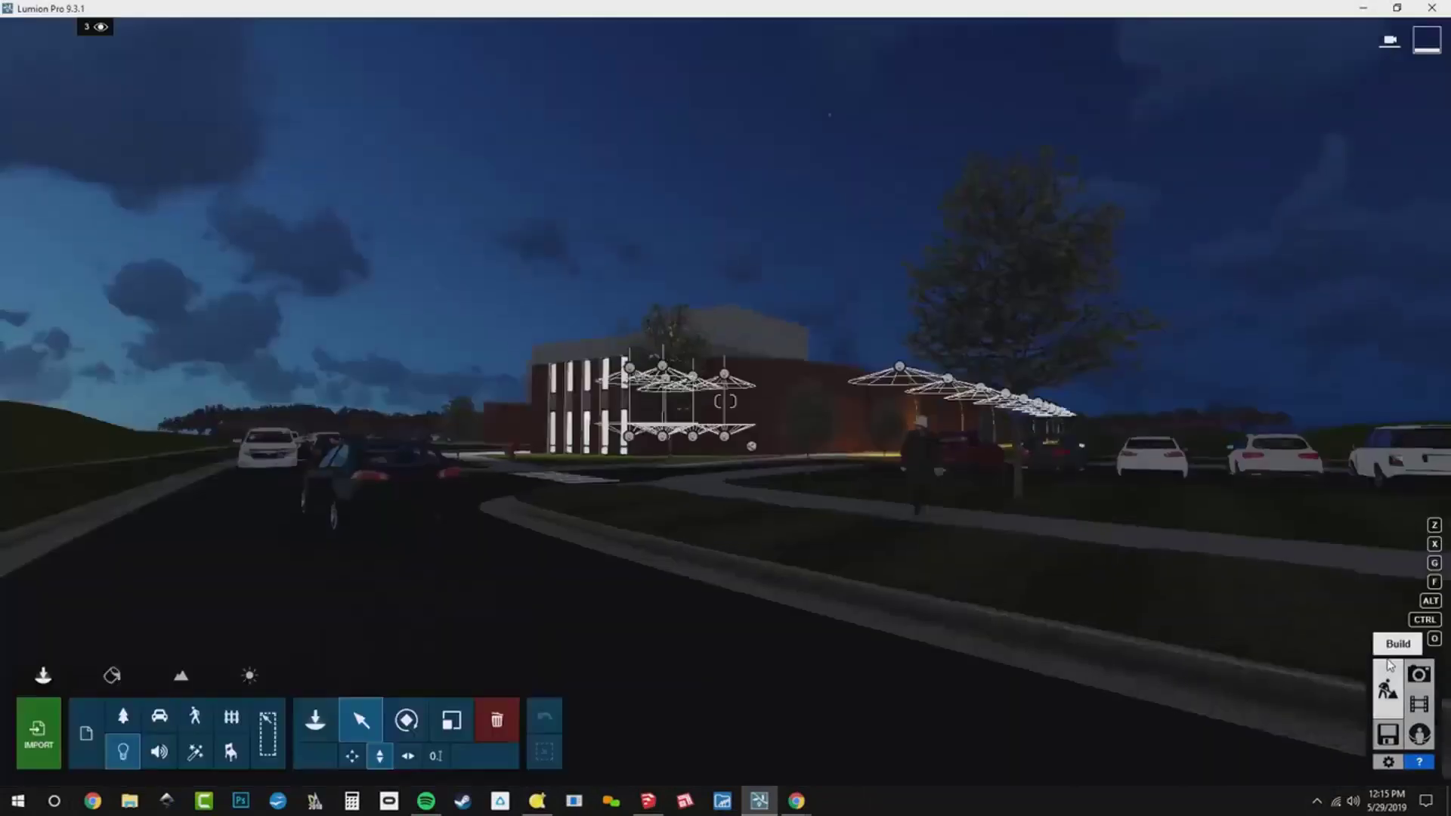
Raise the sun height in Weather to turn the night scene into daylight.
{"action": "left_click", "coordinate": [266, 667]}
{"action": "left_click", "coordinate": [140, 721]}
{"action": "left_click_drag", "start_coordinate": [140, 721], "coordinate": [137, 714]}
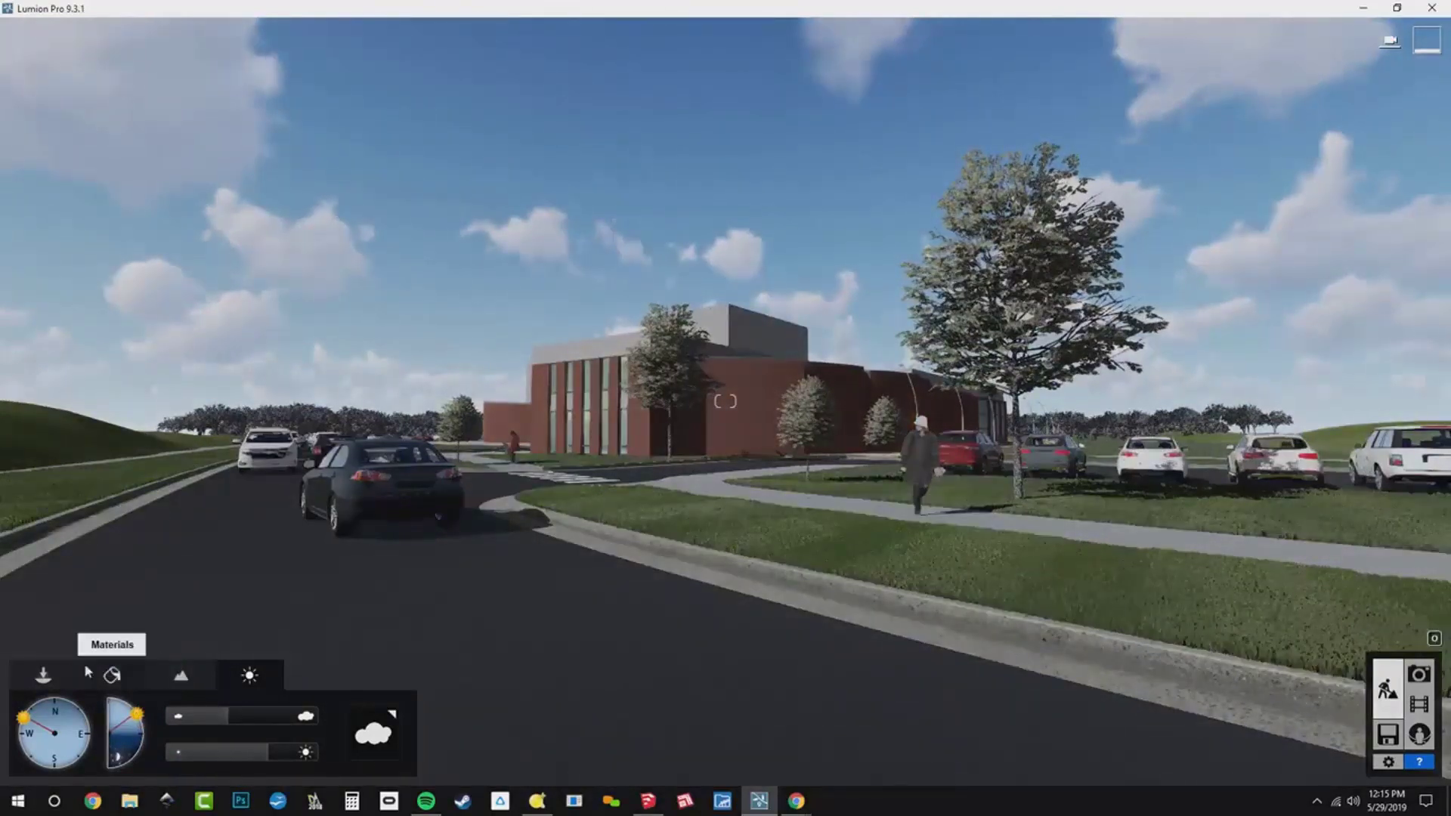
Hide layer 3, show and activate layer 4's trees, deselect all and move closer to the building.
{"action": "left_click", "coordinate": [43, 675]}
{"action": "left_click", "coordinate": [238, 25]}
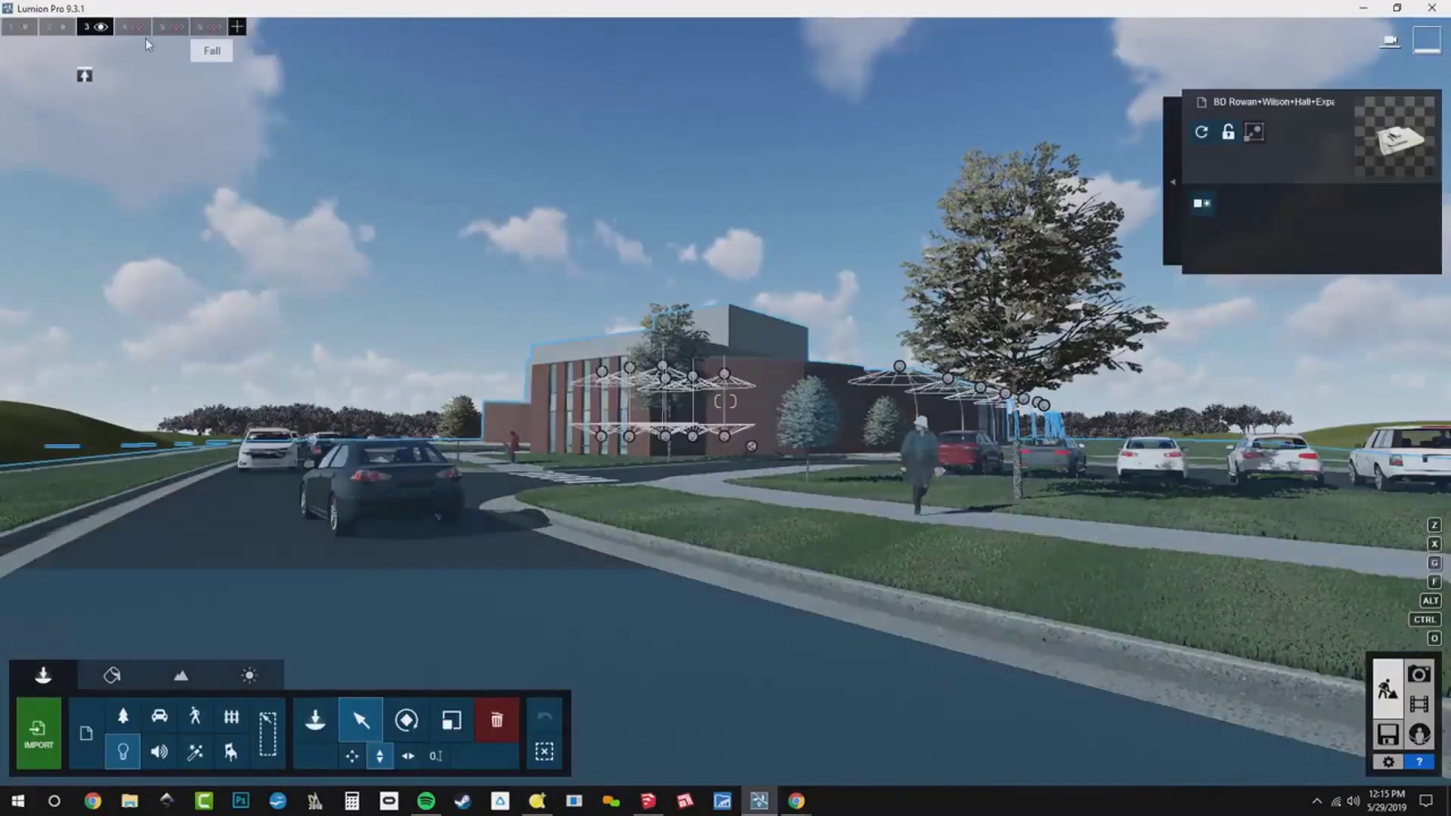
{"action": "left_click", "coordinate": [102, 27]}
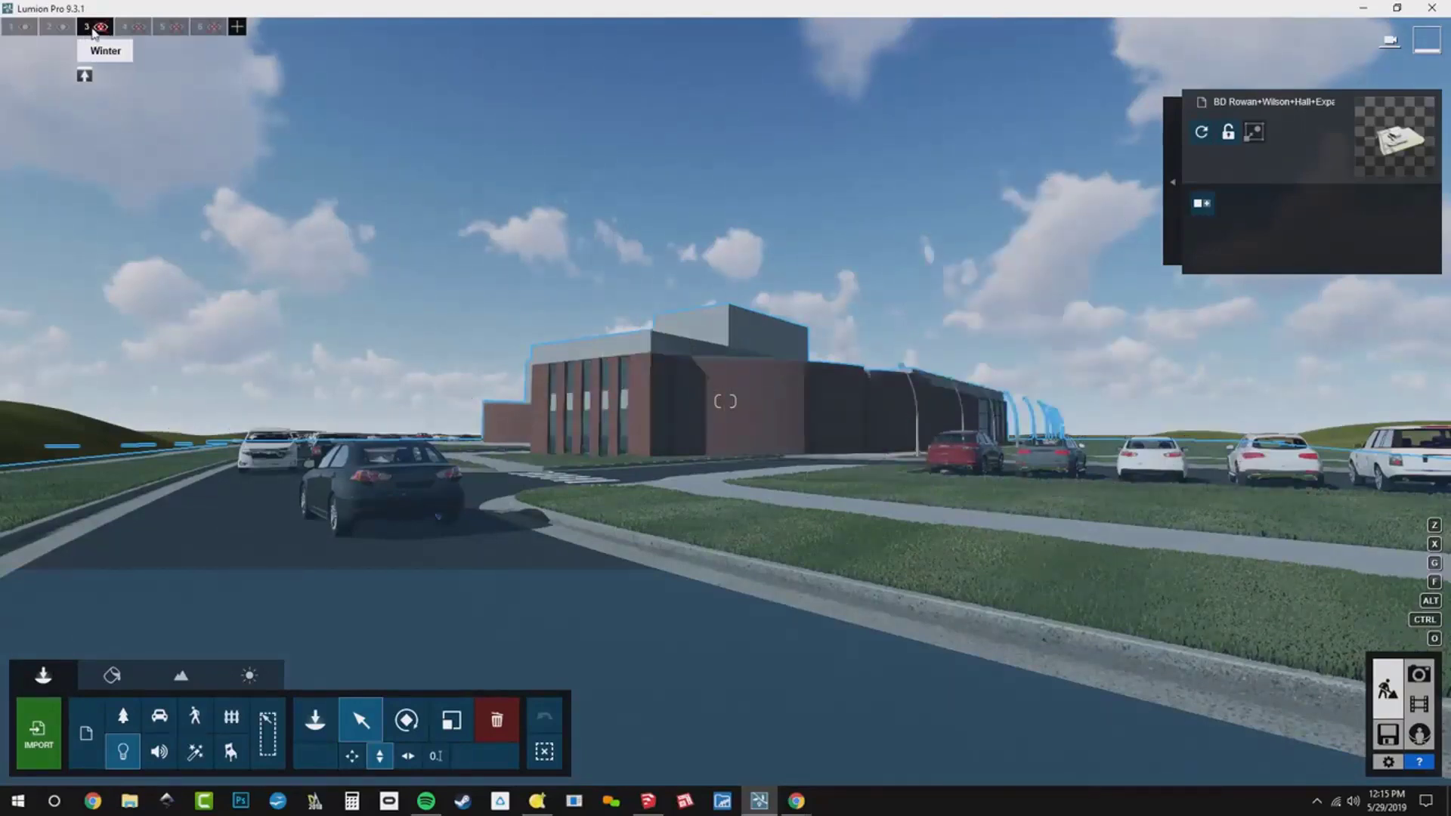
{"action": "left_click", "coordinate": [138, 27]}
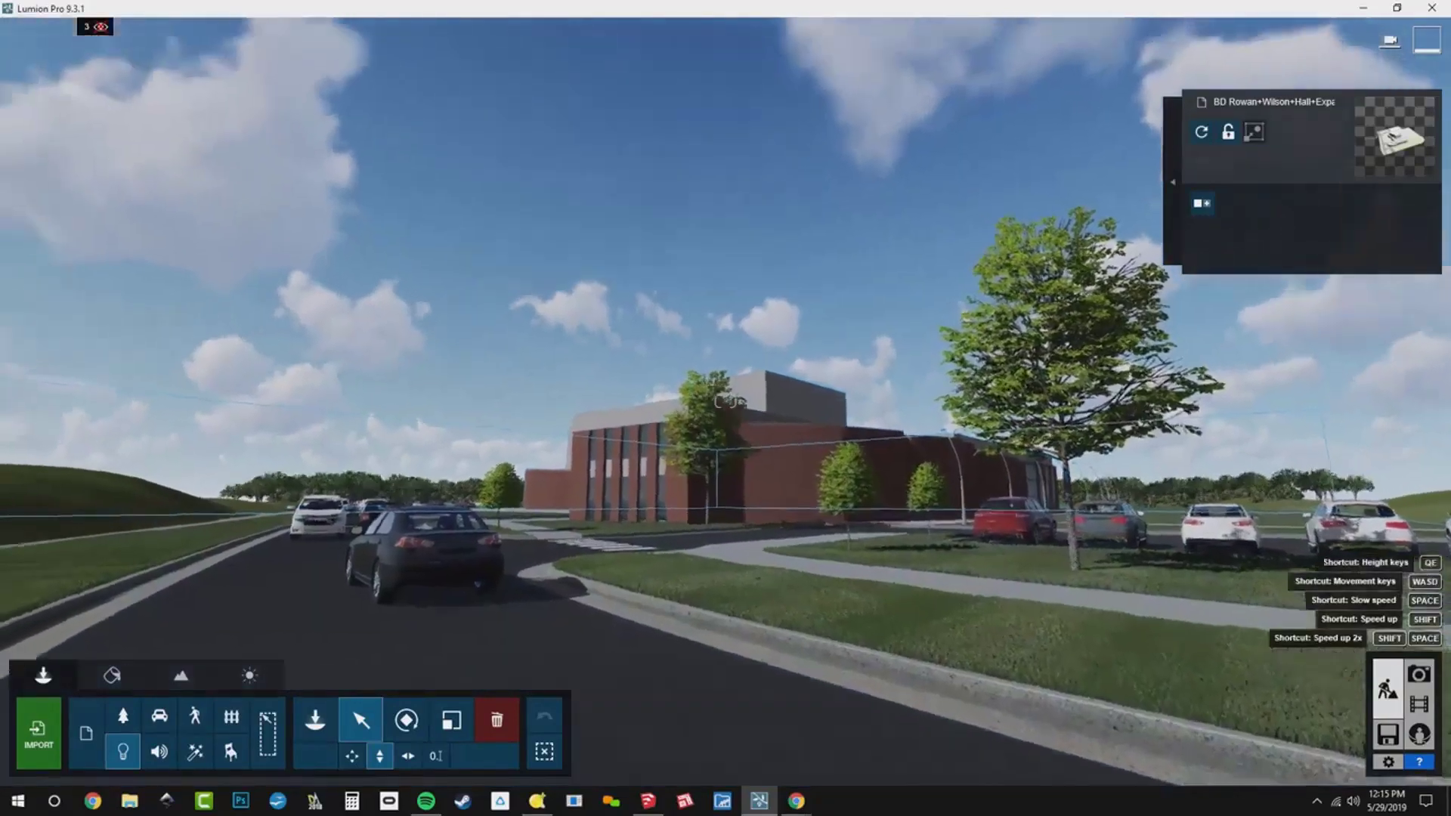
{"action": "right_click_drag", "start_coordinate": [139, 27], "coordinate": [81, 31]}
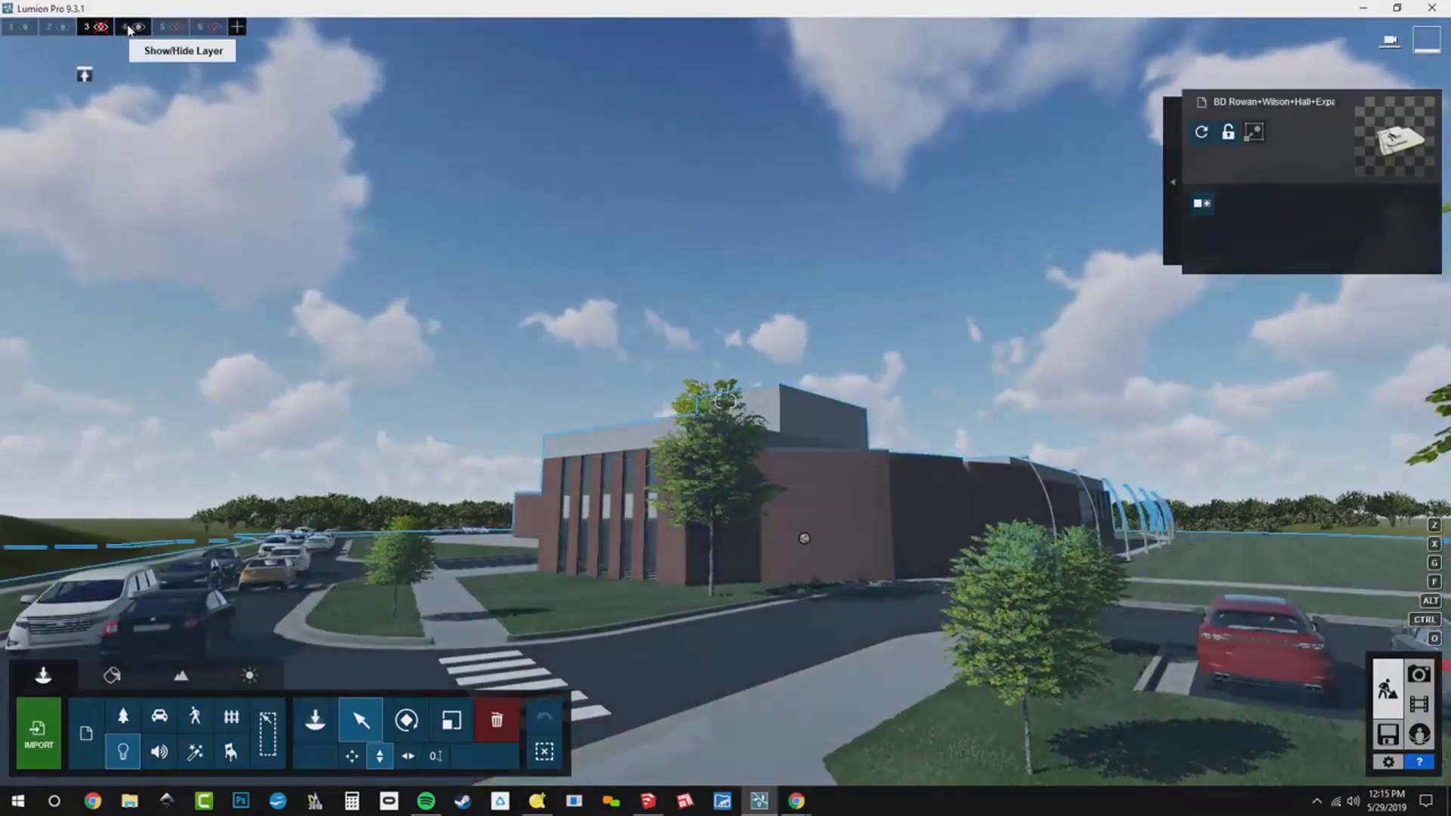
{"action": "left_click", "coordinate": [127, 28]}
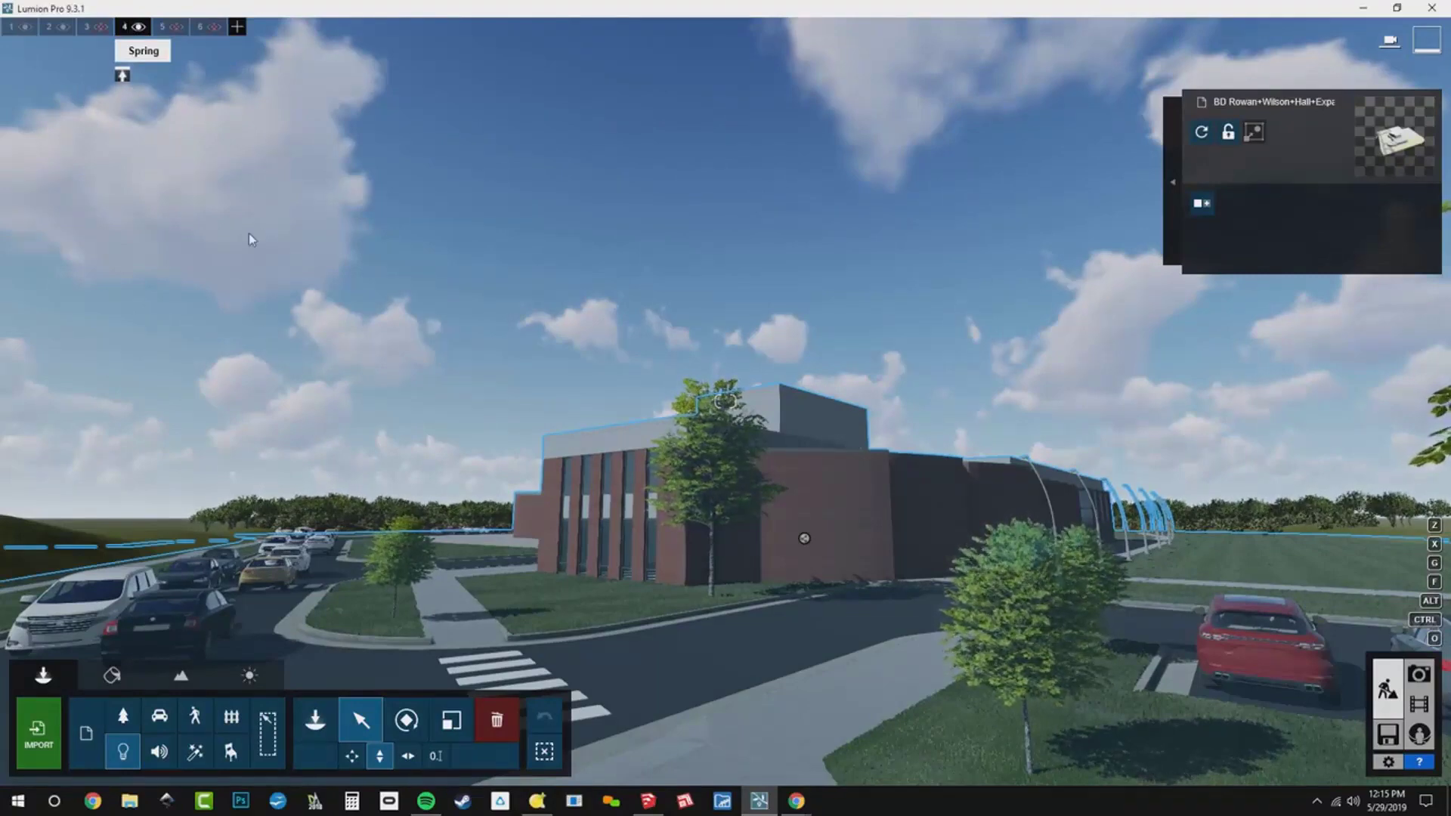
{"action": "left_click", "coordinate": [544, 752]}
{"action": "right_click_drag", "start_coordinate": [503, 194], "coordinate": [536, 275]}
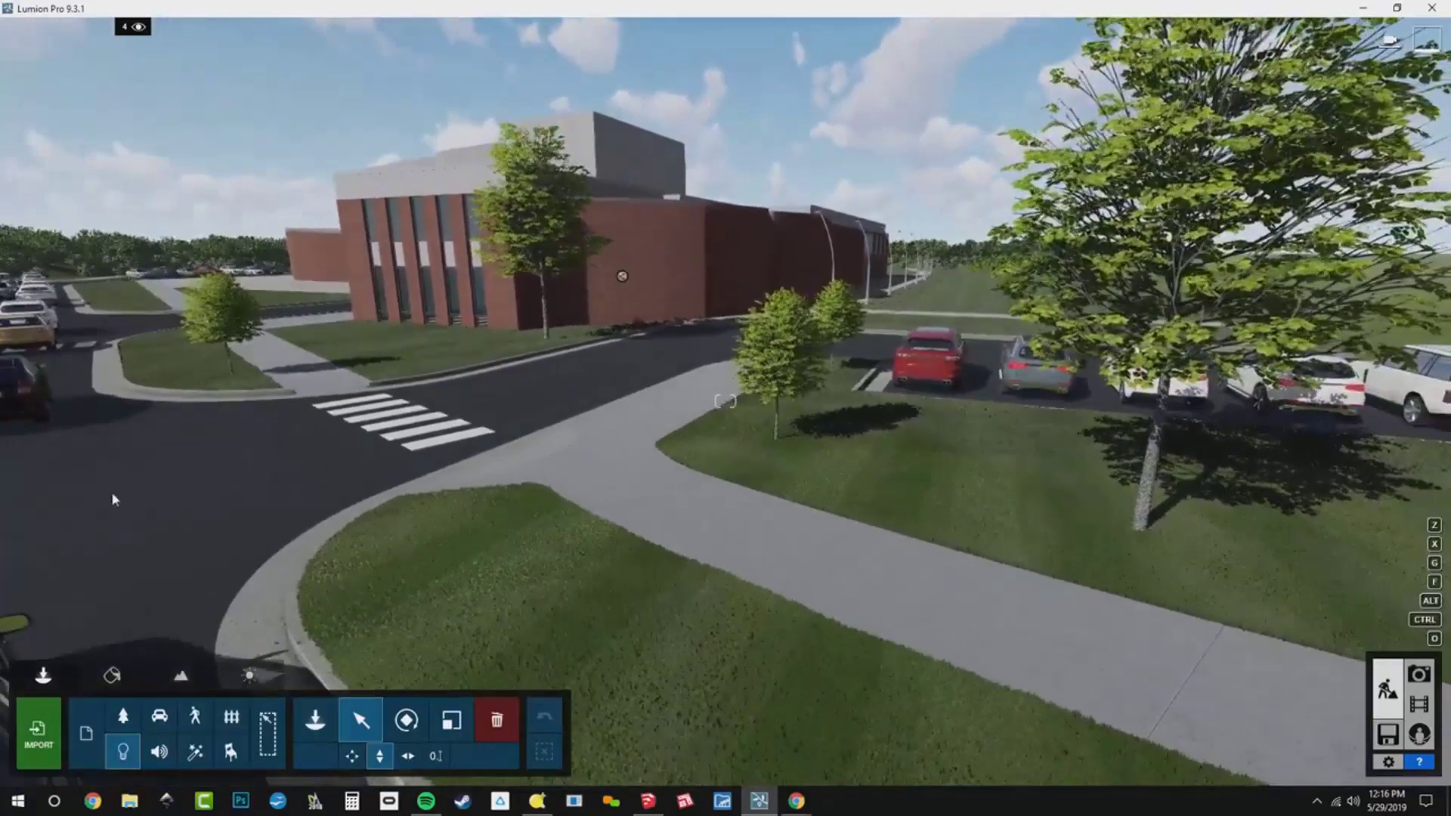
Place a woman holding an umbrella on the sidewalk from People and Animals.
{"action": "left_click", "coordinate": [315, 721]}
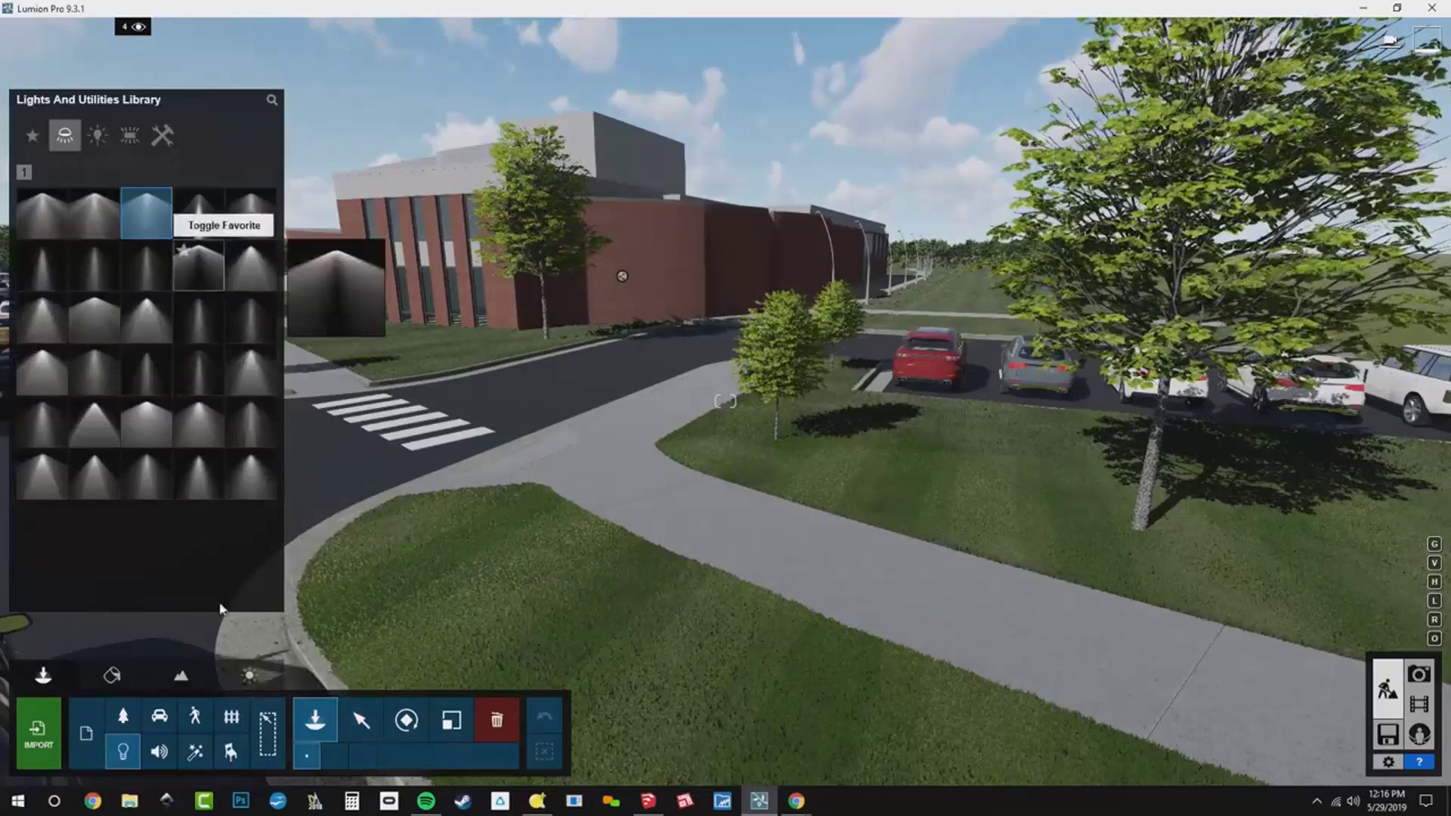
{"action": "left_click", "coordinate": [194, 716]}
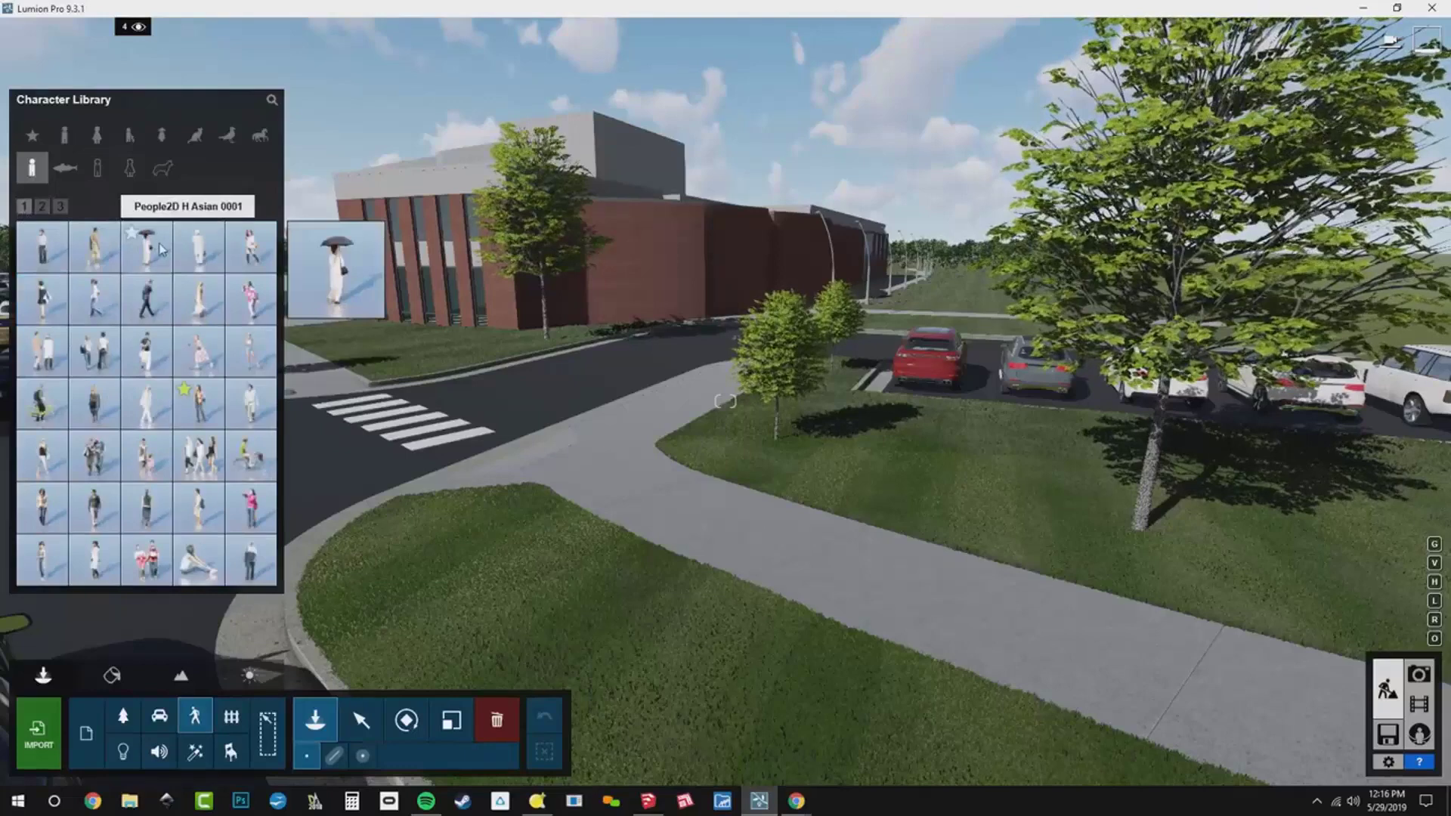
{"action": "left_click", "coordinate": [147, 250]}
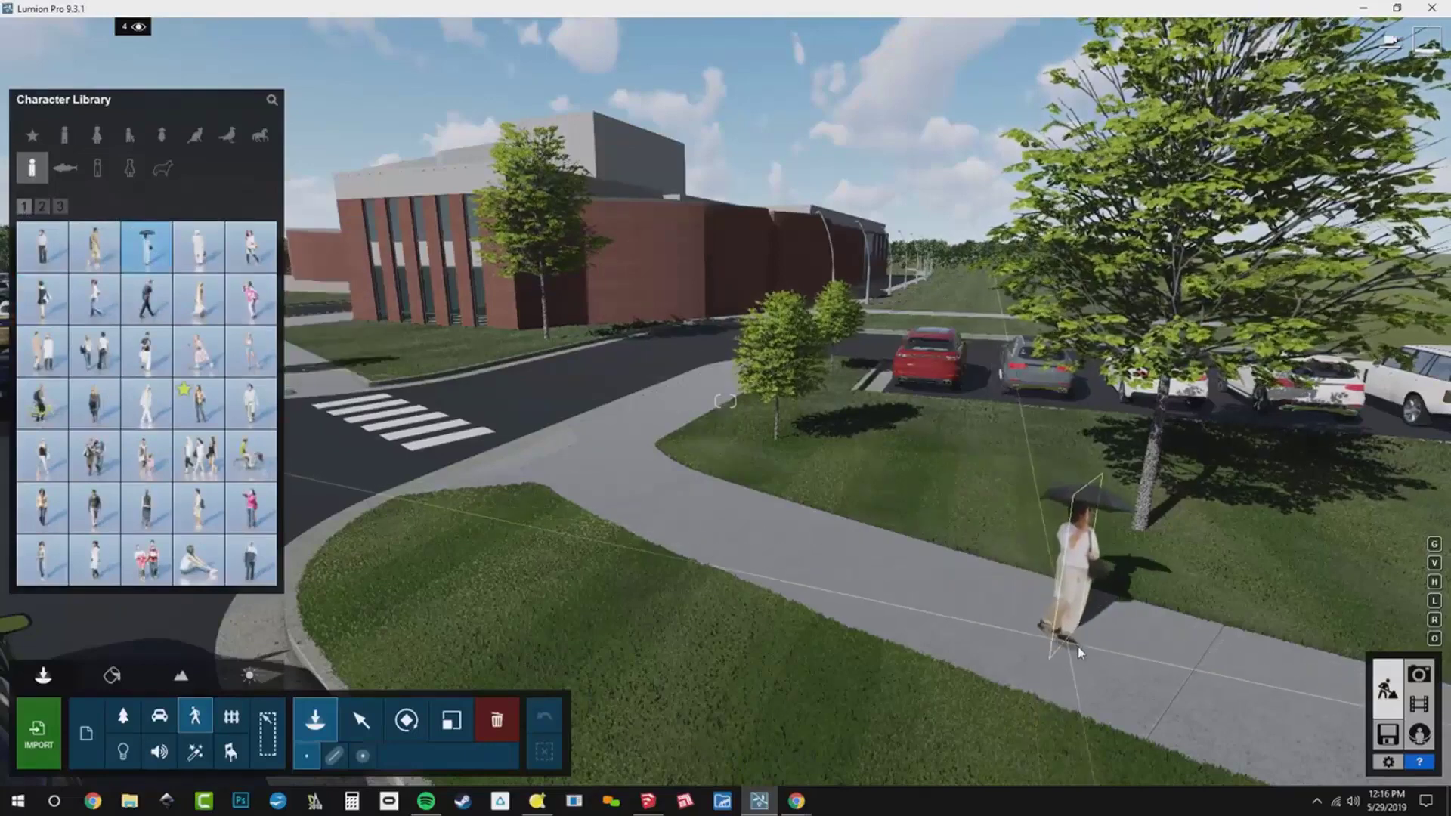
{"action": "left_click", "coordinate": [1079, 652]}
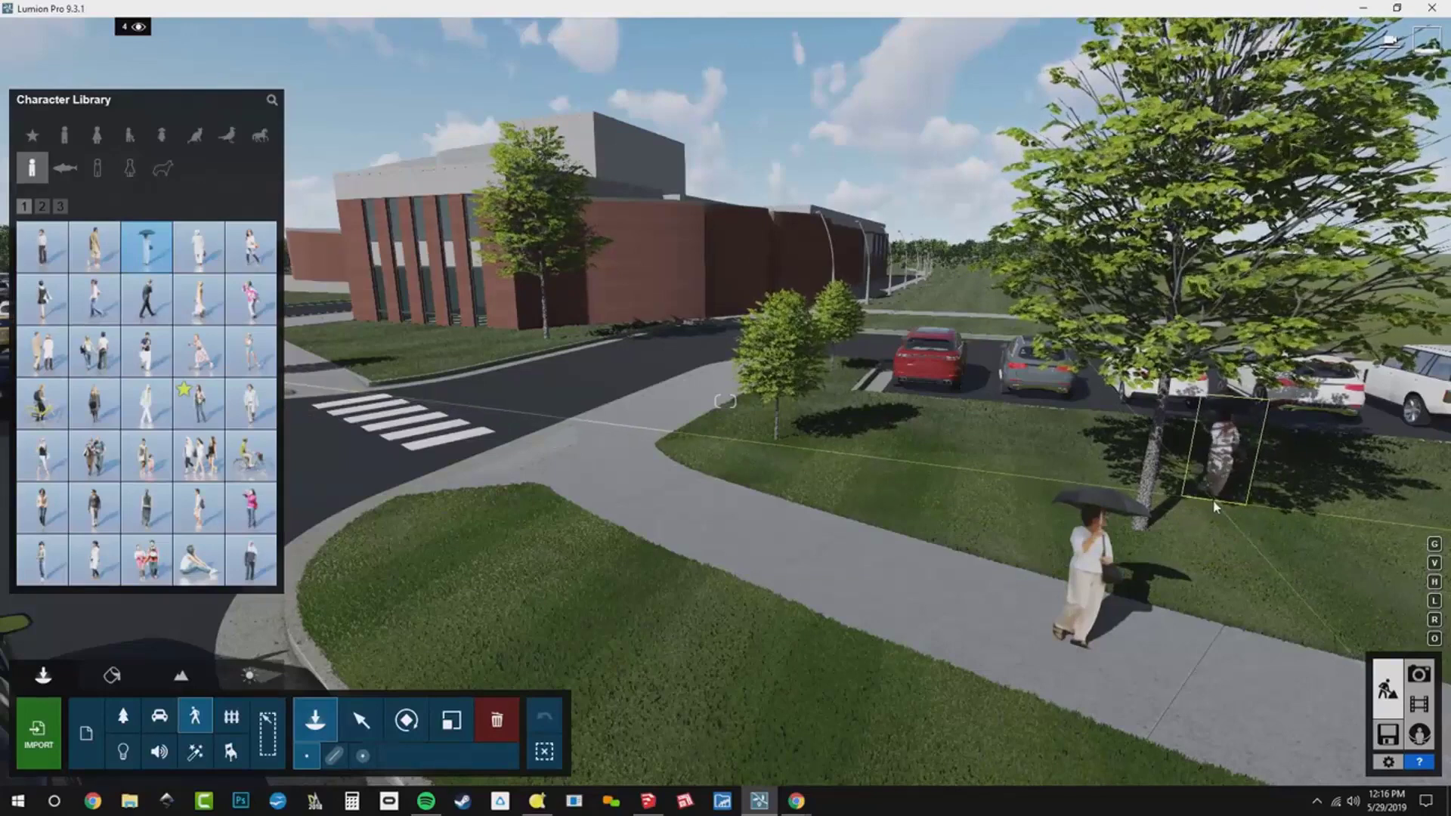
Place a cyclist on the road beside the crosswalk, then browse character pages 2 and 3.
{"action": "mouse_move", "coordinate": [266, 416]}
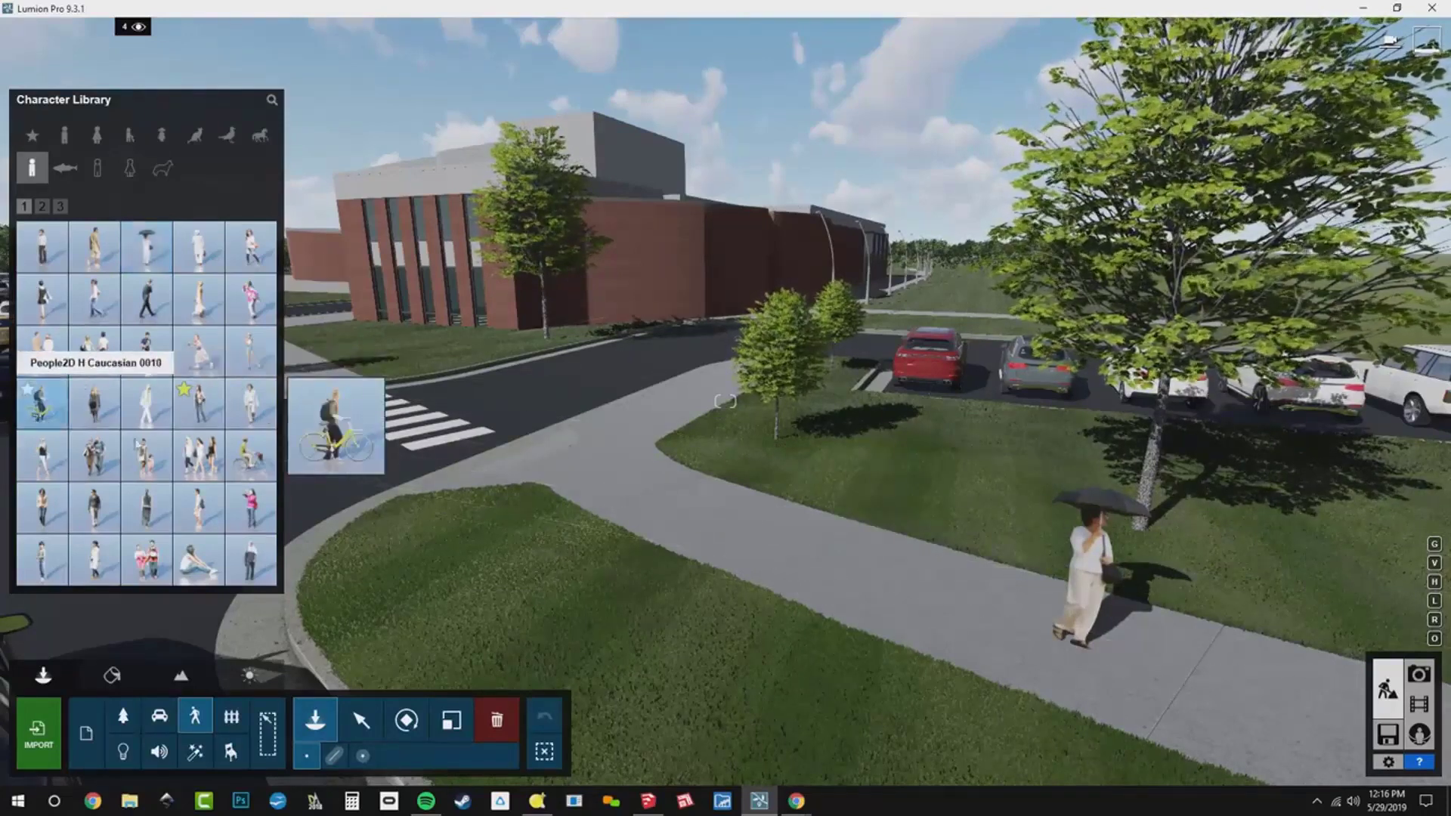
{"action": "left_click", "coordinate": [41, 403]}
{"action": "key", "text": "w"}
{"action": "key", "text": "a"}
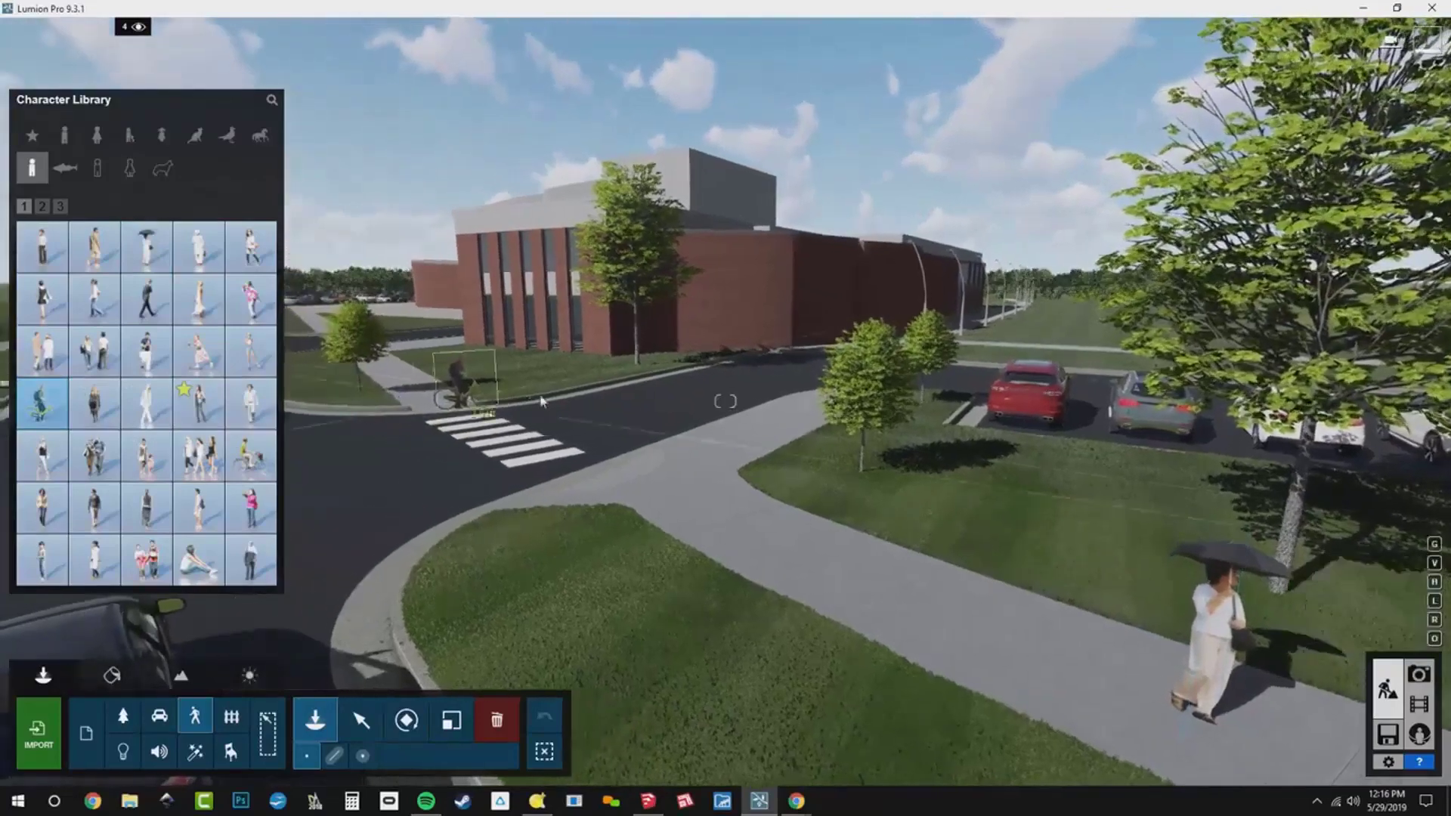
{"action": "left_click", "coordinate": [720, 396]}
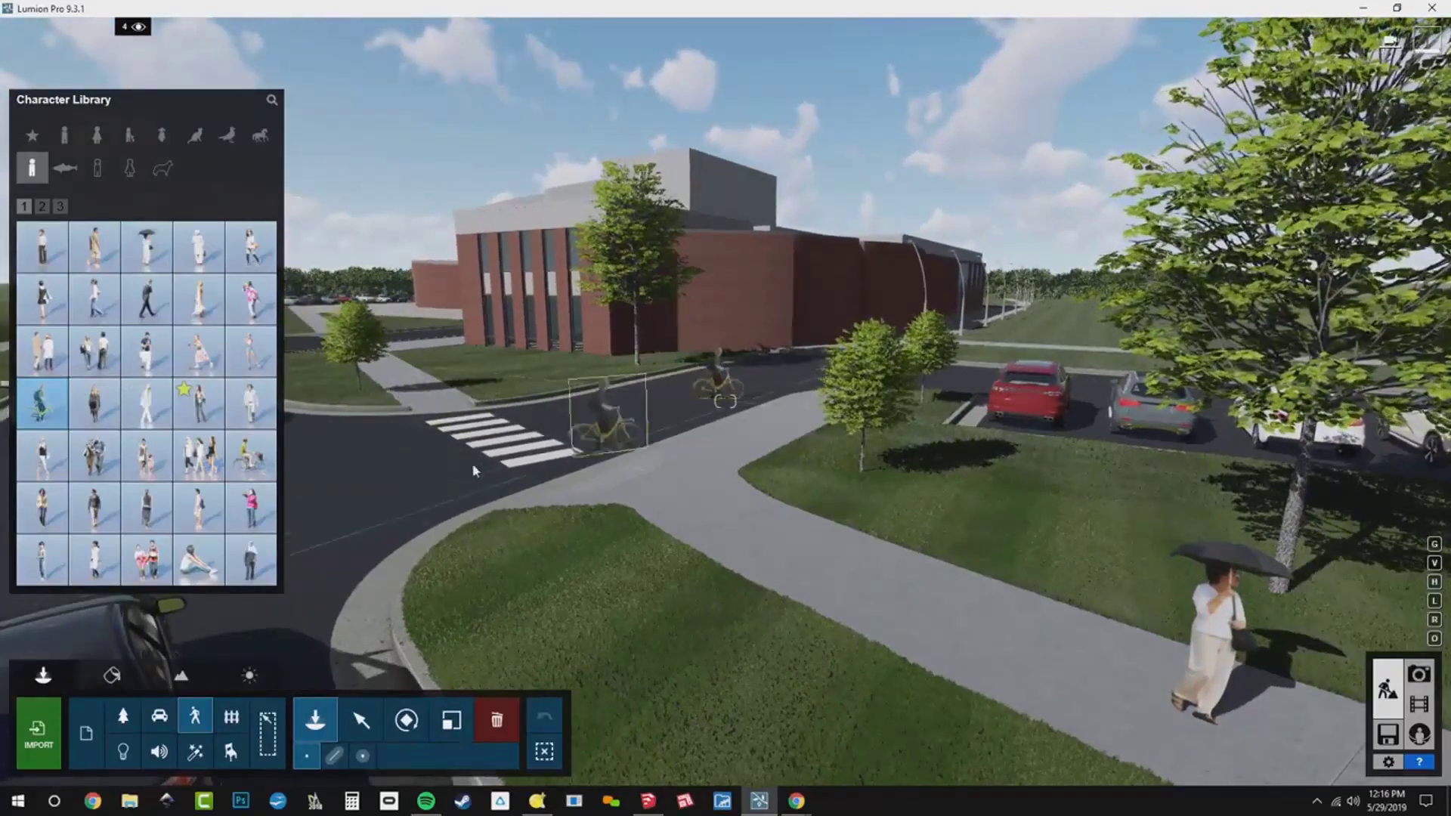
{"action": "left_click", "coordinate": [41, 210]}
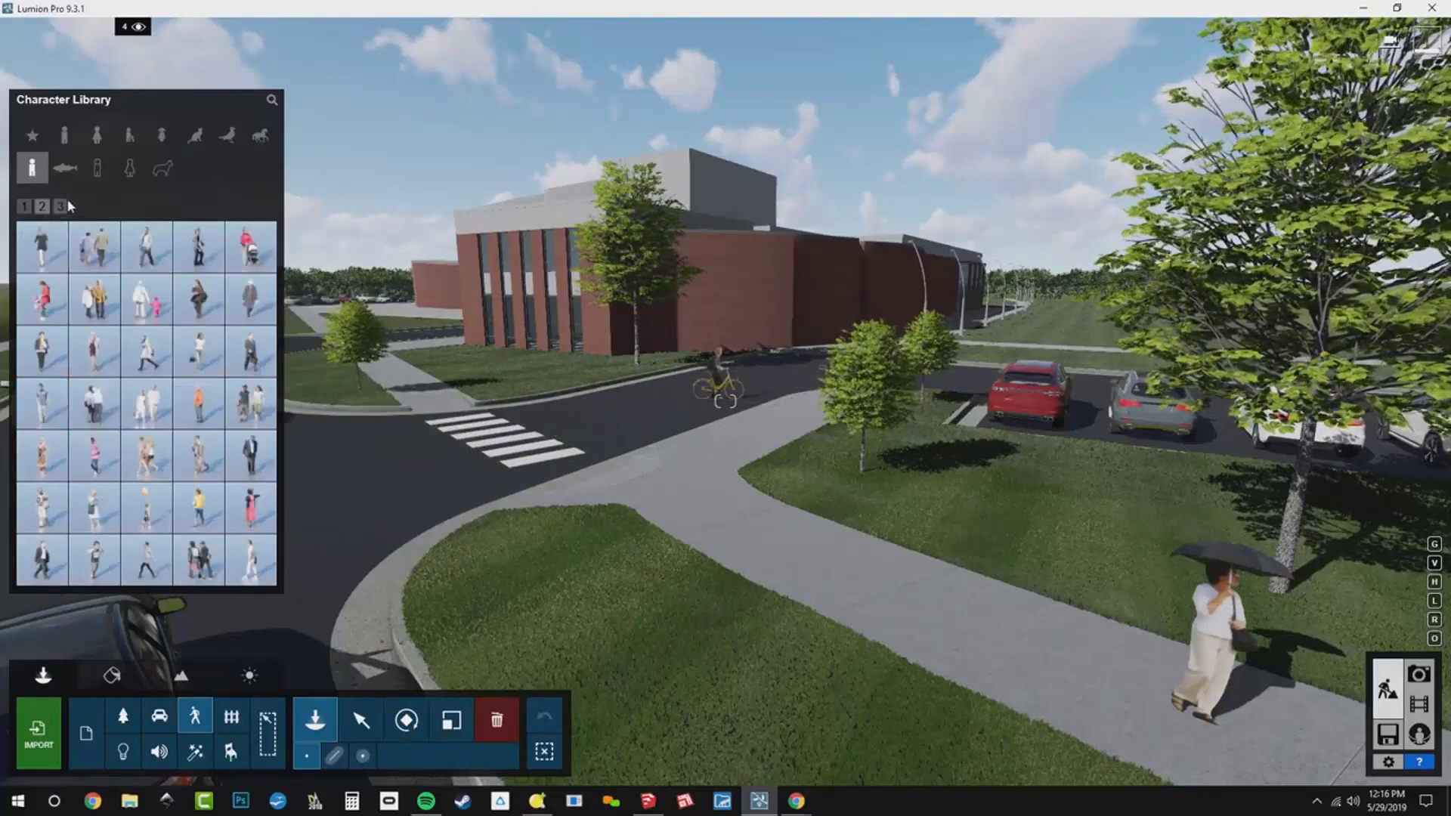
{"action": "left_click", "coordinate": [67, 200]}
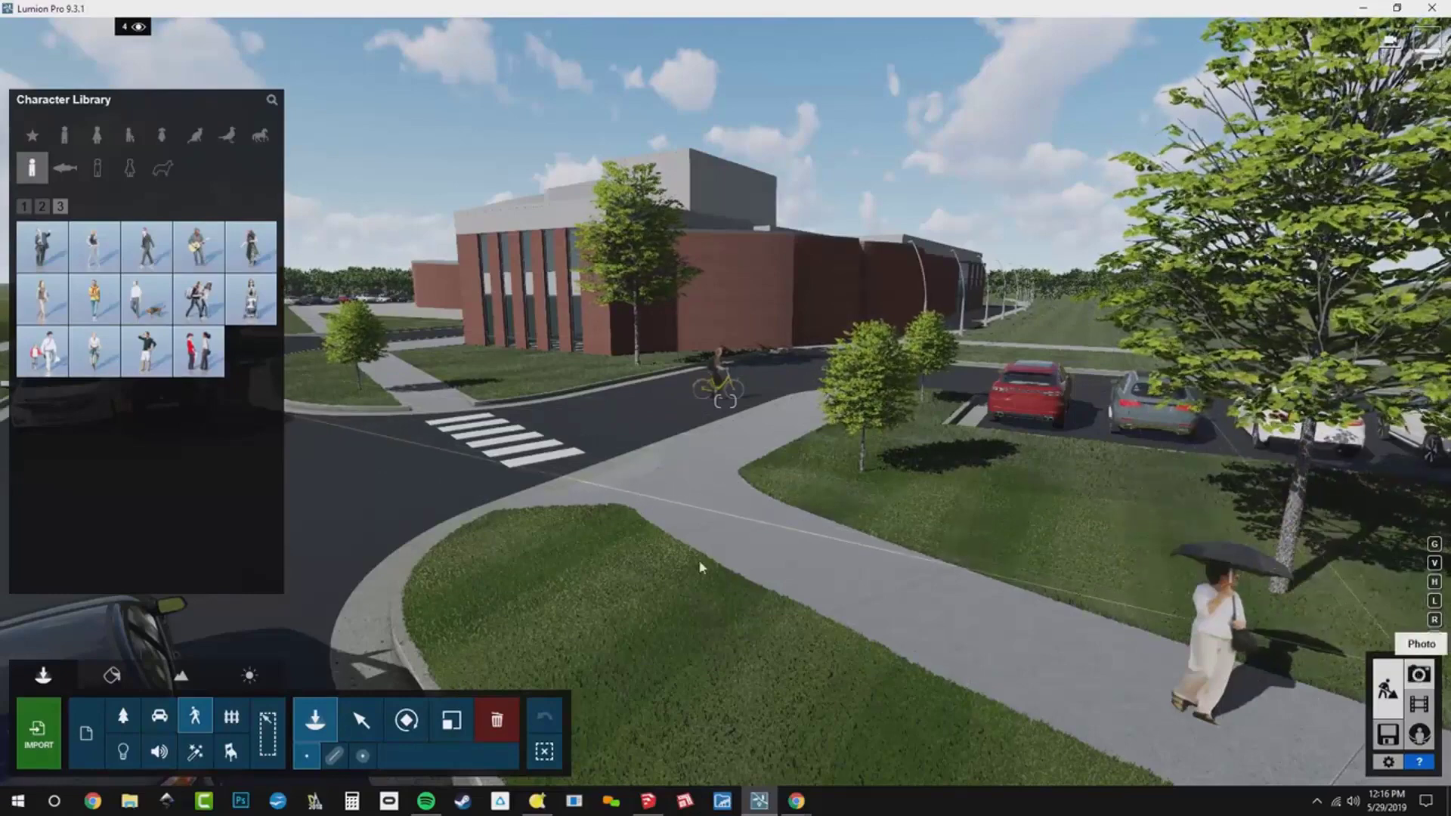
Restore photo 3's camera view and store it in empty slot 4, then return to Build mode.
{"action": "left_click", "coordinate": [1420, 673]}
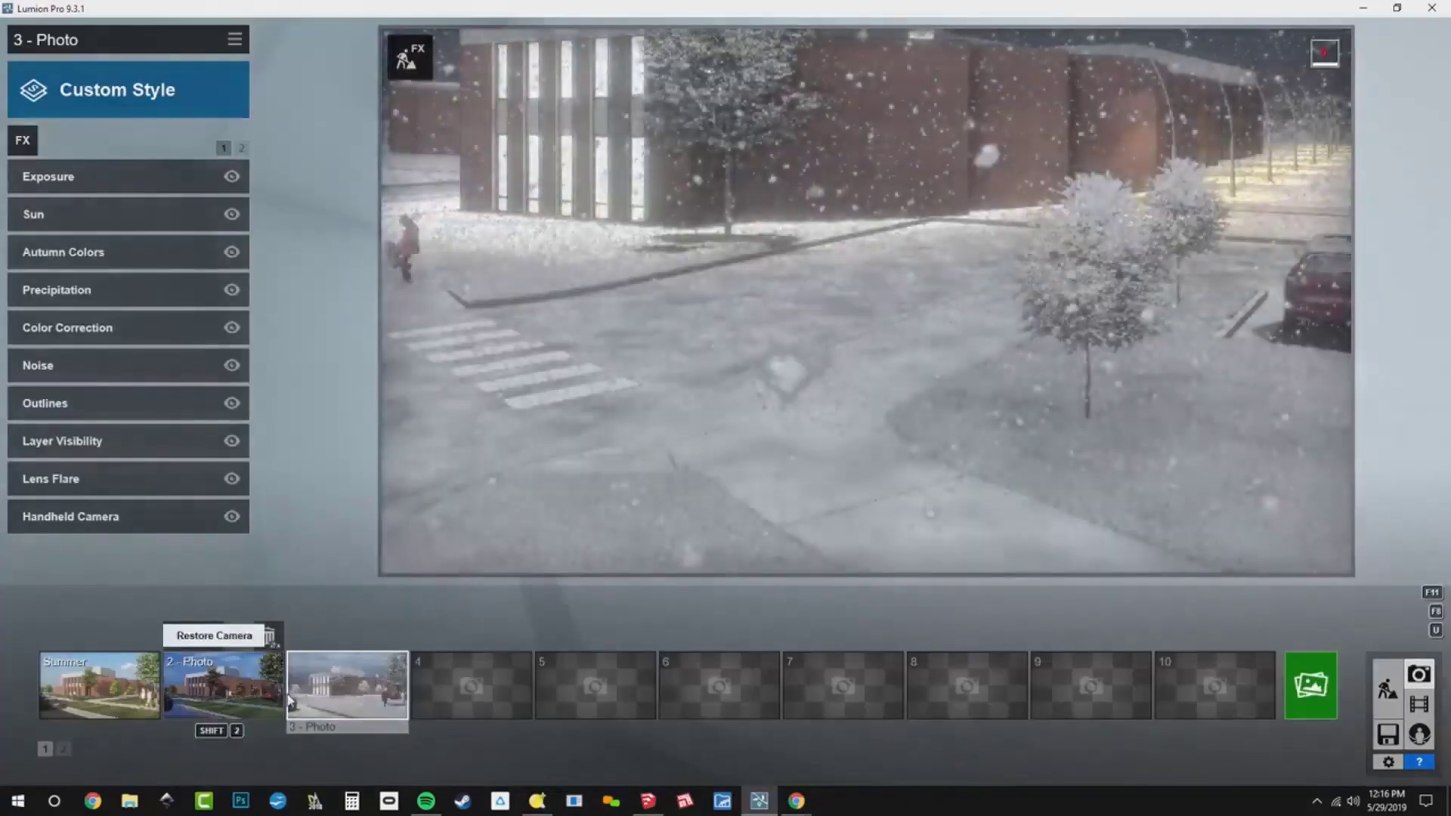
{"action": "left_click", "coordinate": [388, 701]}
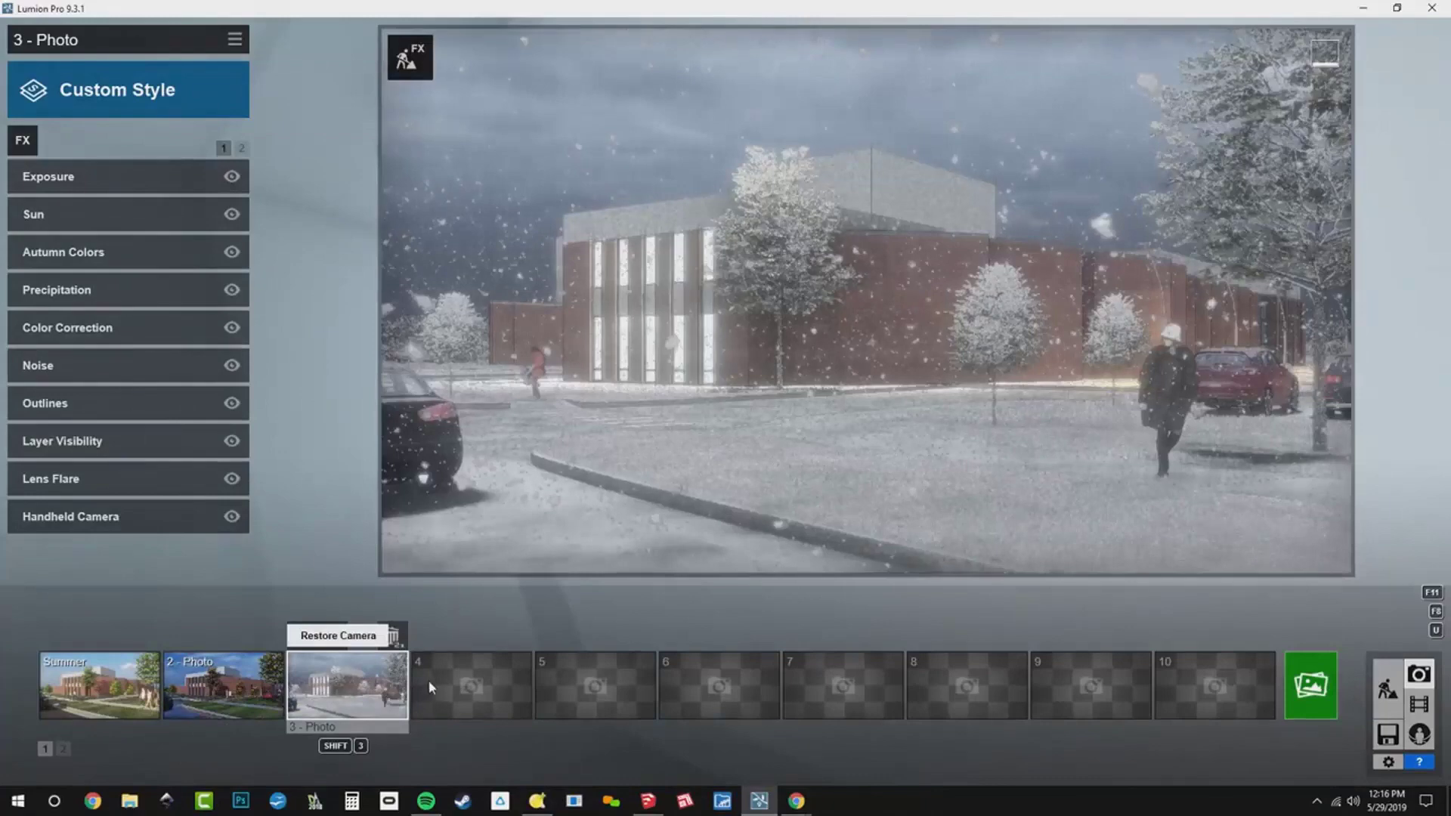
{"action": "mouse_move", "coordinate": [429, 684]}
{"action": "left_click", "coordinate": [440, 639]}
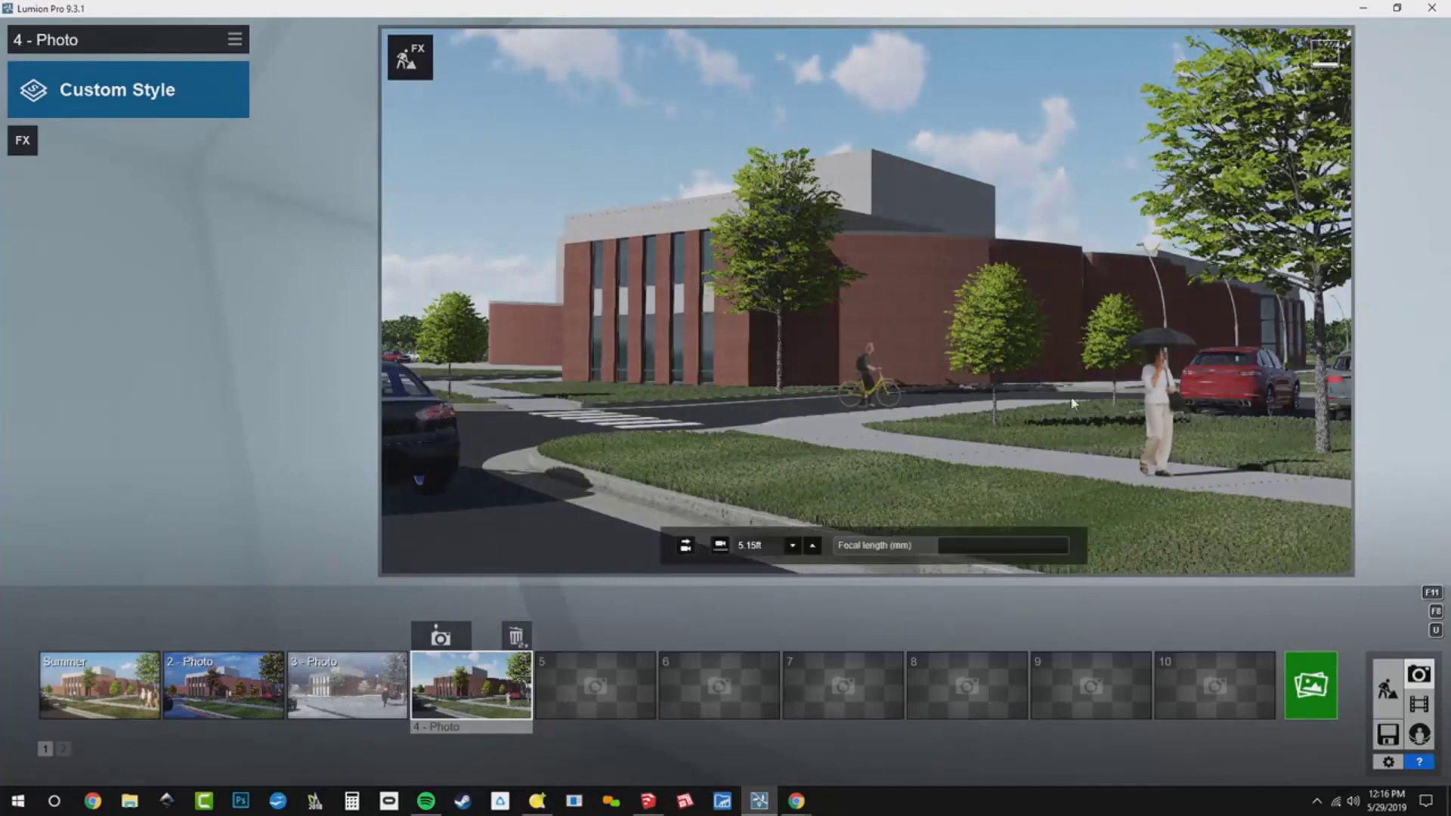
{"action": "left_click", "coordinate": [408, 70]}
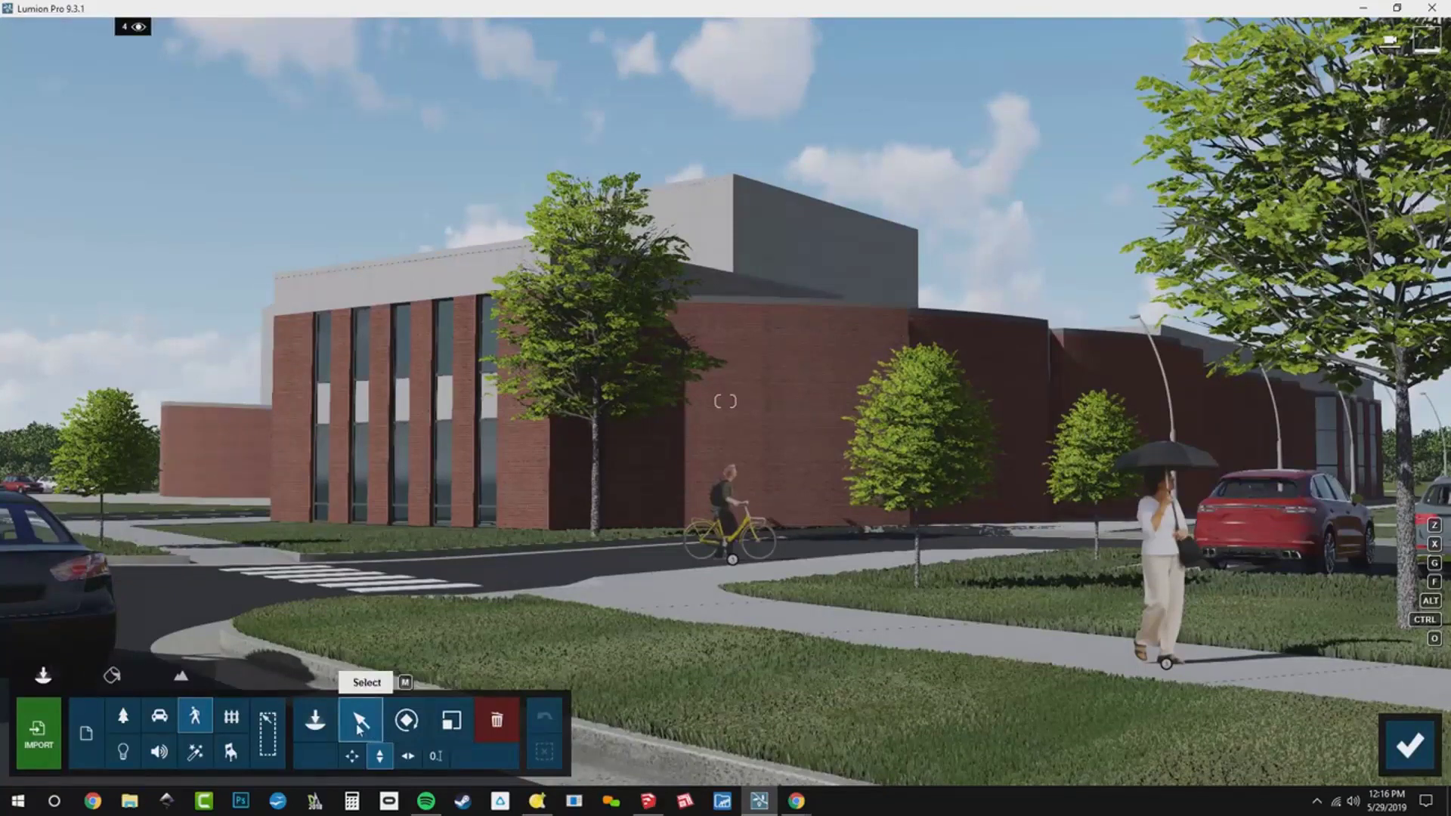
Slide the umbrella woman further right along the sidewalk using horizontal Move Item.
{"action": "left_click_drag", "start_coordinate": [1168, 664], "coordinate": [1240, 672]}
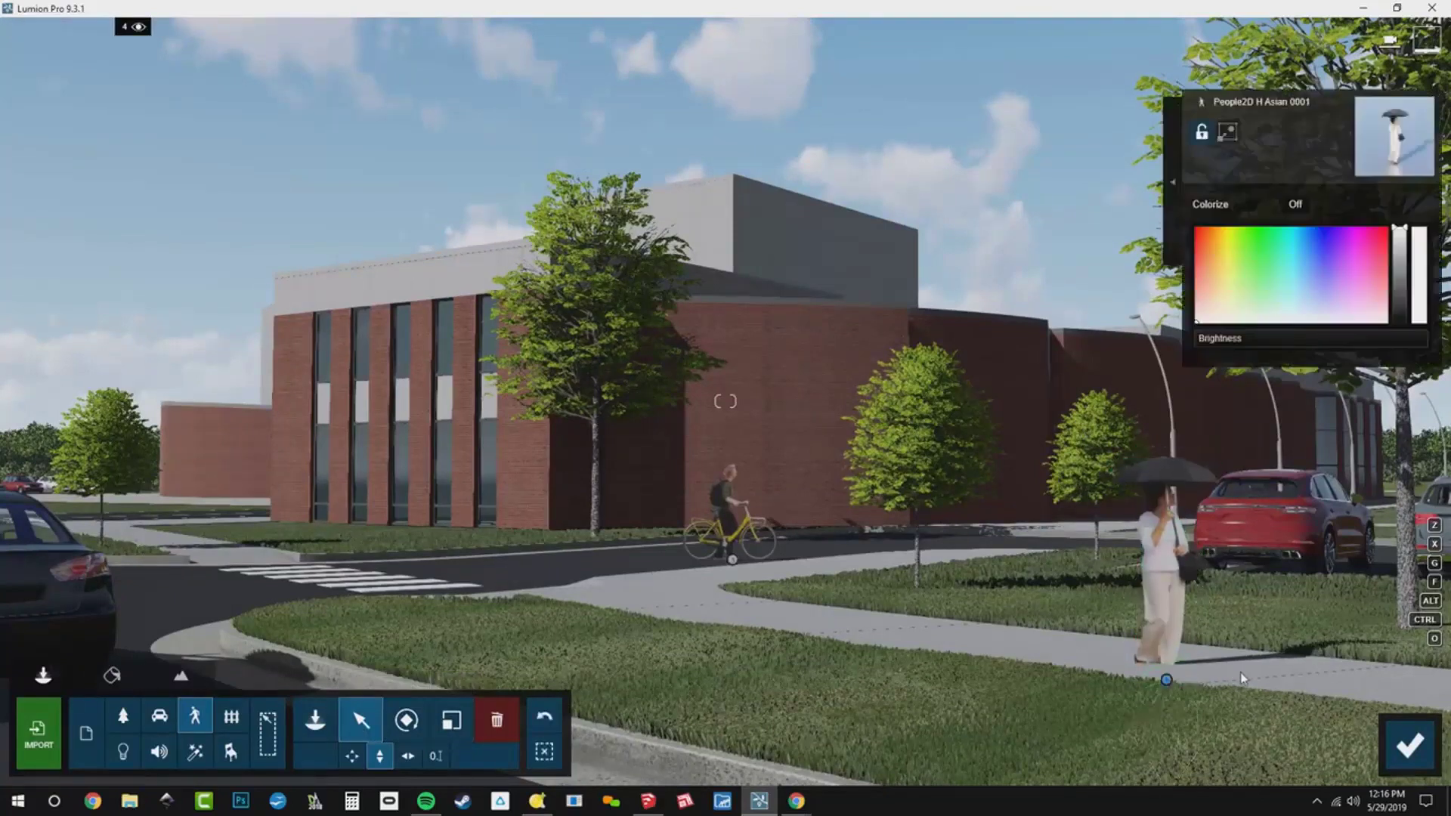
{"action": "left_click", "coordinate": [351, 756]}
{"action": "left_click_drag", "start_coordinate": [1167, 681], "coordinate": [1327, 681]}
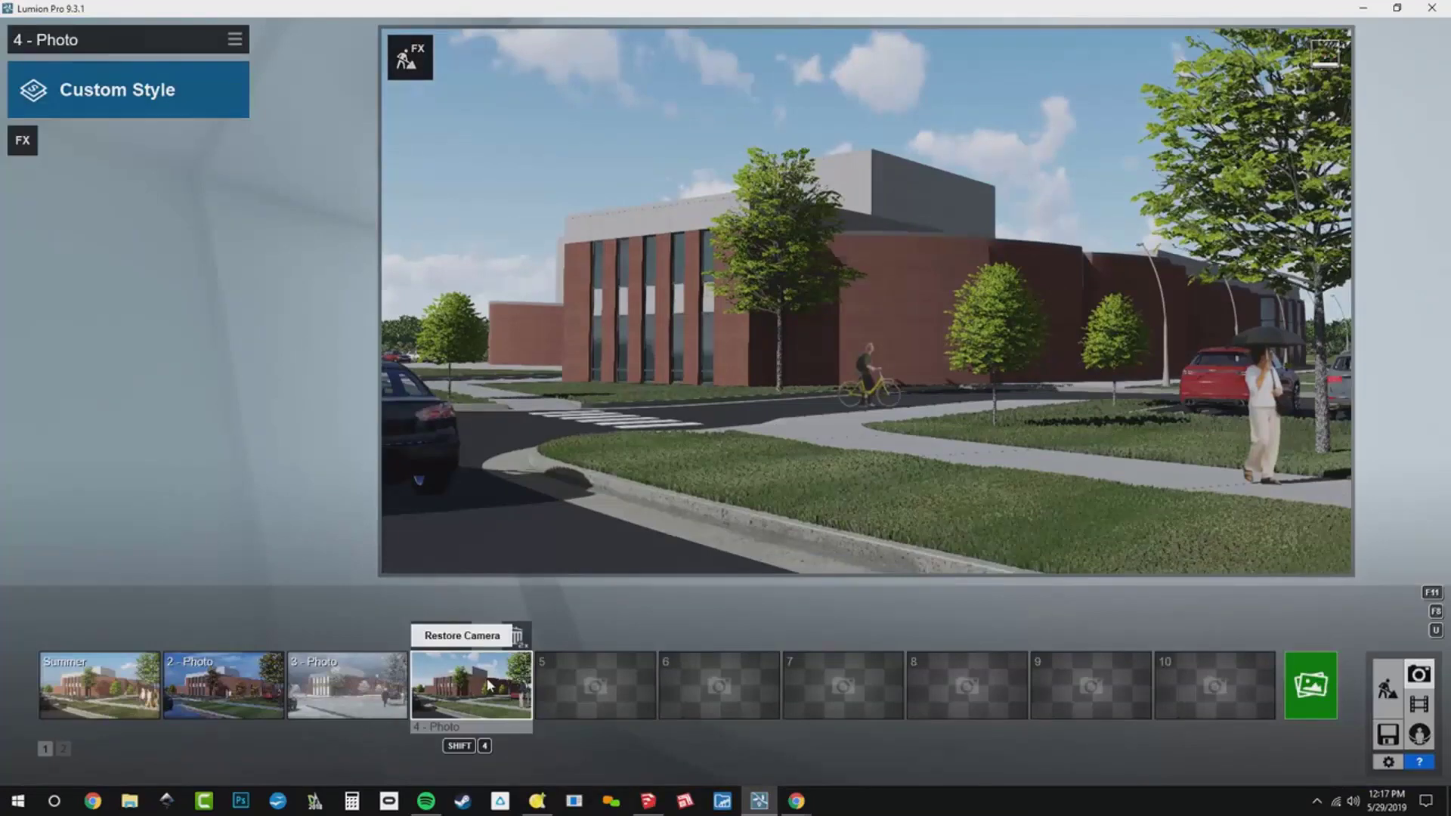
Load the BD_Base Effects.lme preset onto Photo 4.
{"action": "left_click", "coordinate": [235, 41]}
{"action": "left_click", "coordinate": [266, 64]}
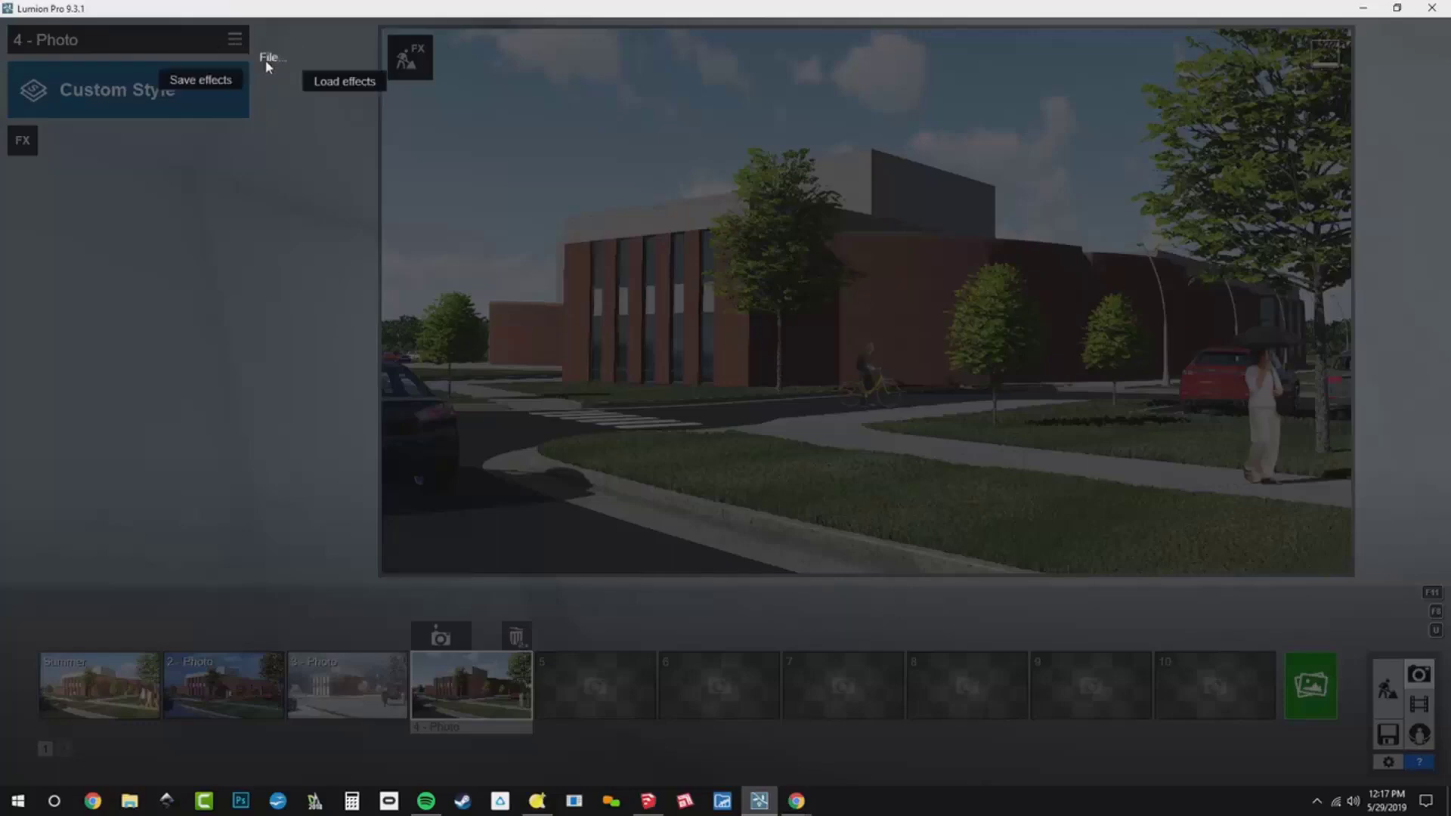
{"action": "left_click", "coordinate": [337, 83]}
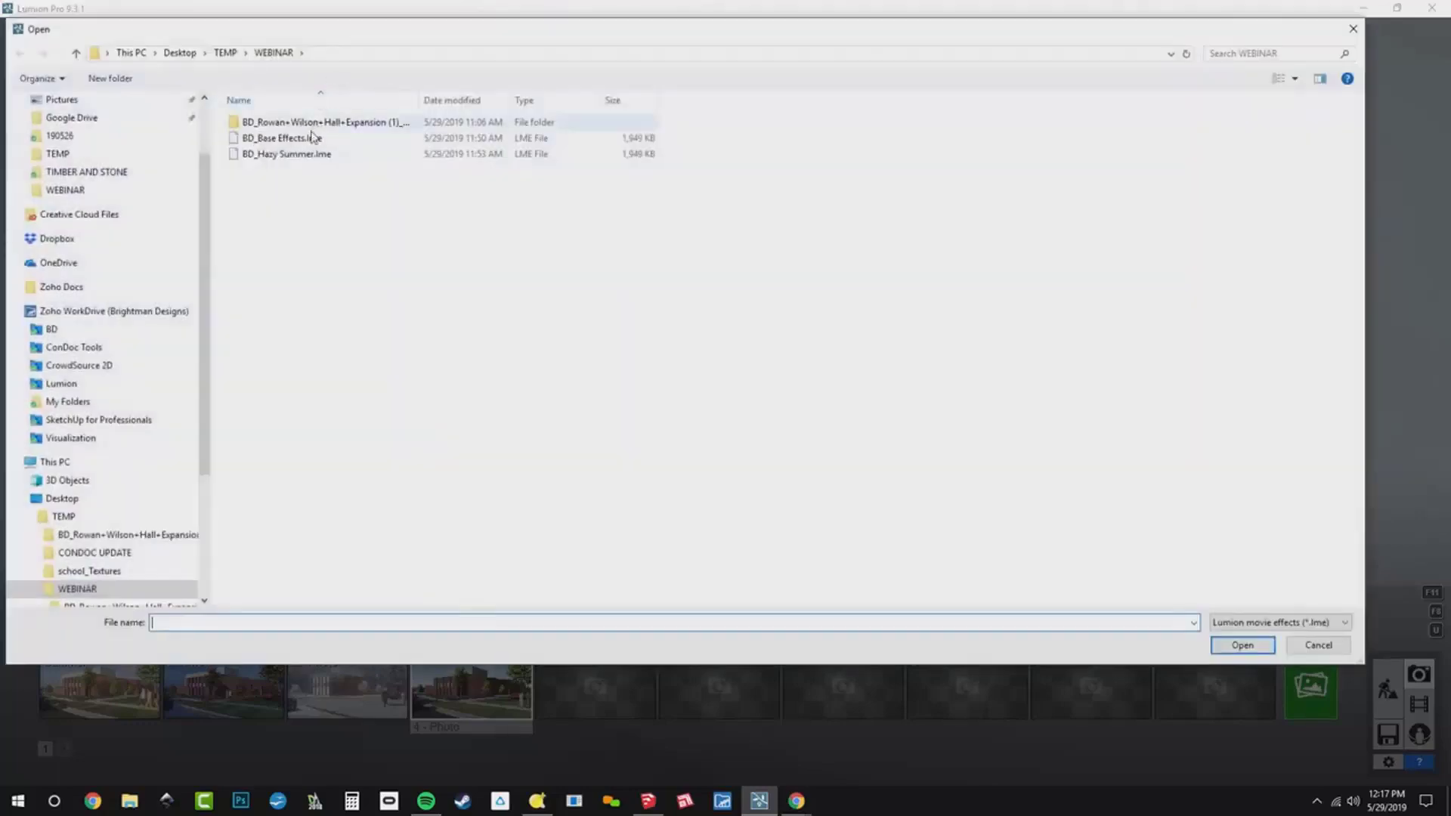
{"action": "double_click", "coordinate": [311, 139]}
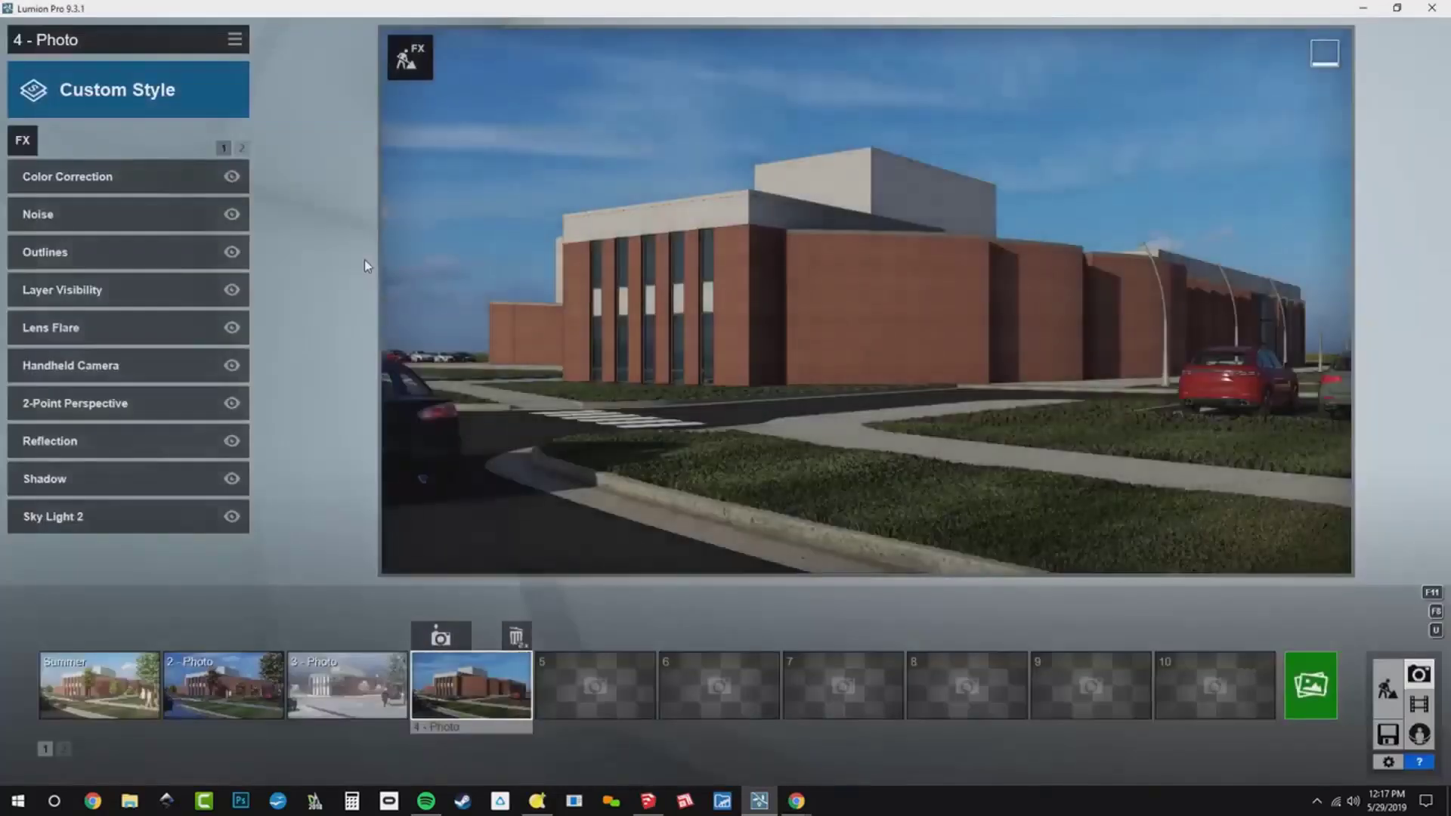
Enable layer 4 (Spring) in Photo 4's Layer Visibility so trees and people appear.
{"action": "left_click", "coordinate": [115, 292]}
{"action": "left_click", "coordinate": [93, 208]}
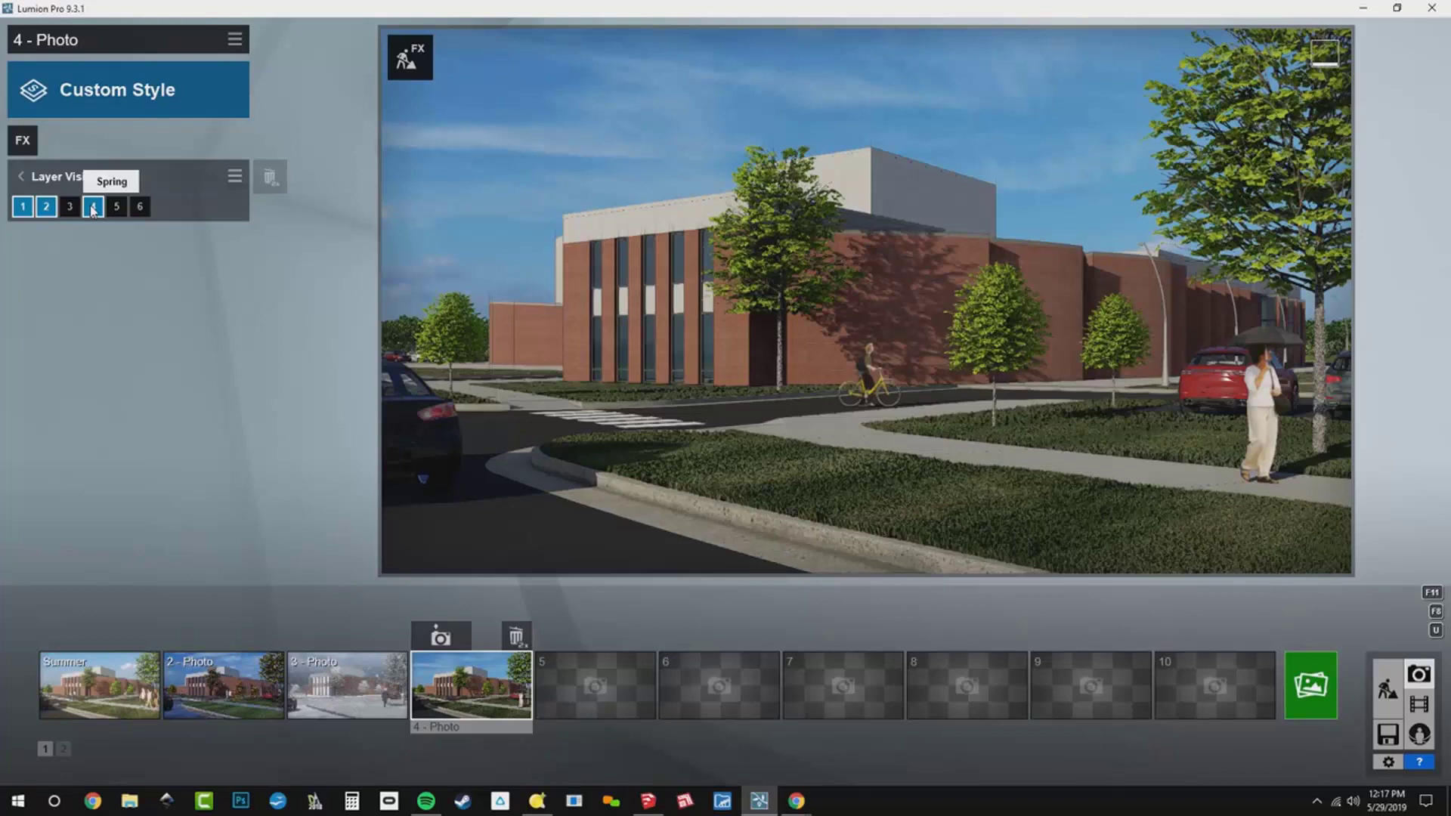
{"action": "left_click", "coordinate": [20, 176]}
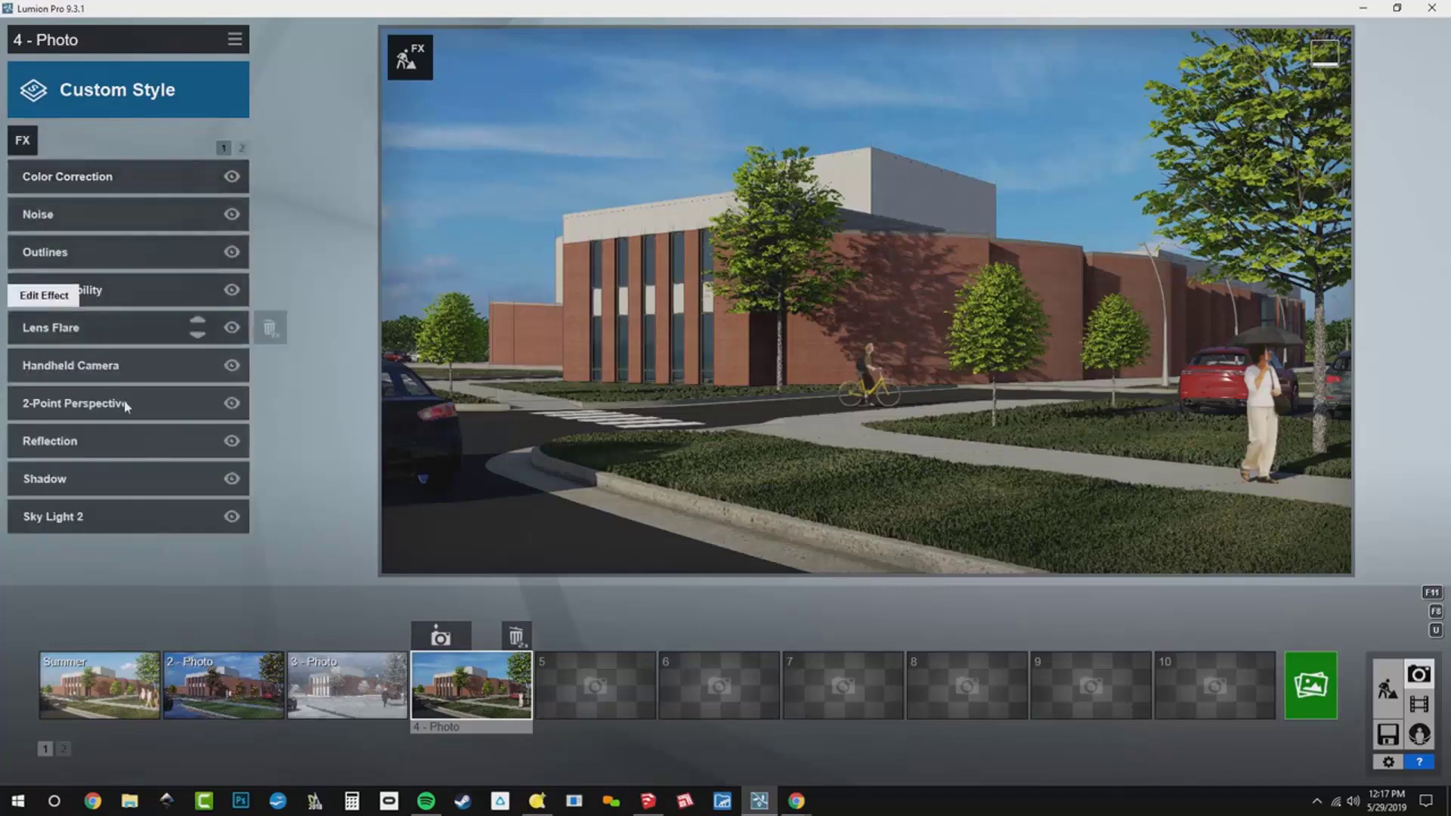
{"action": "left_click", "coordinate": [241, 147]}
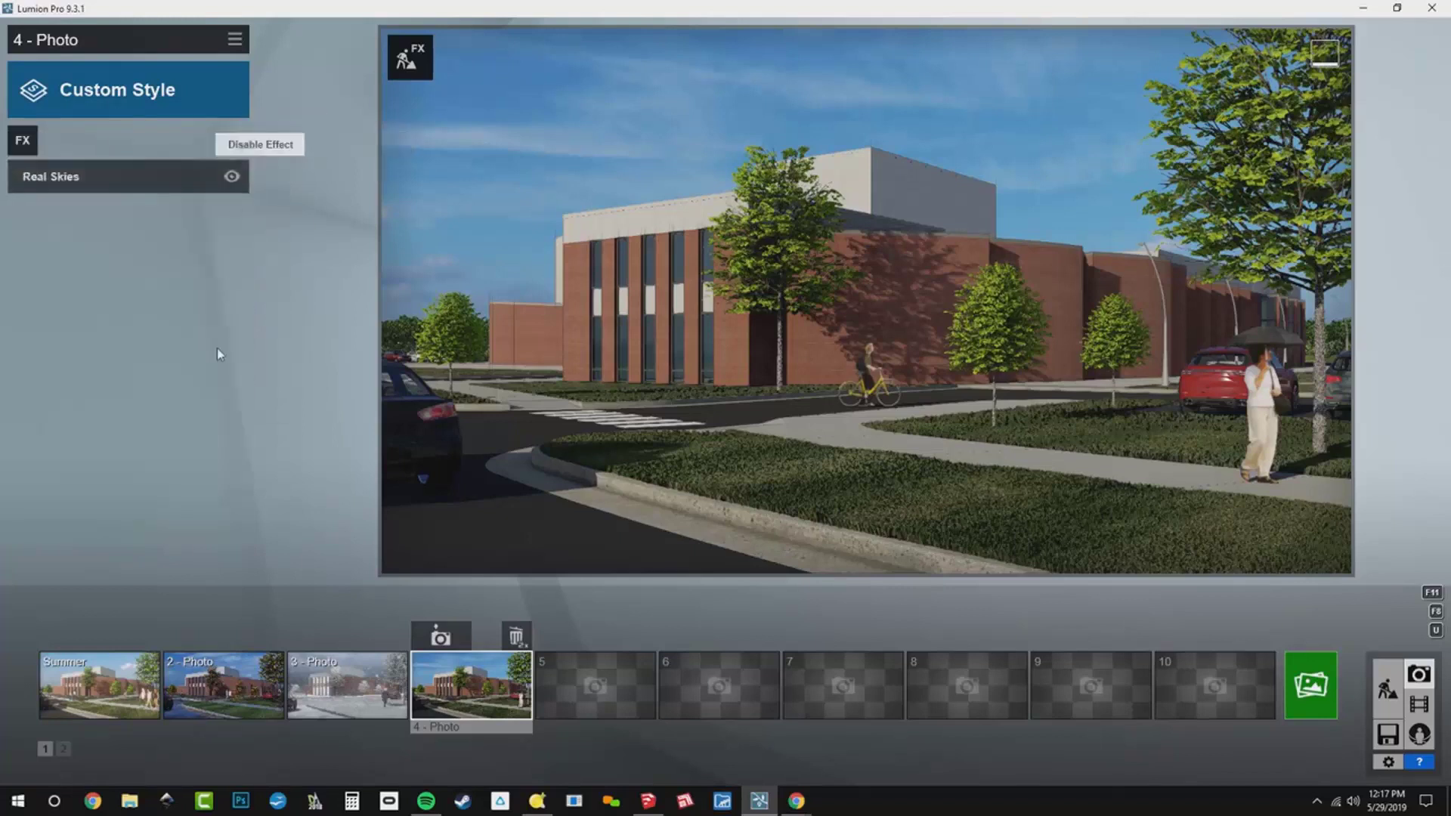
Apply the second Morning real sky and rotate its heading to about 39.7.
{"action": "left_click", "coordinate": [137, 176]}
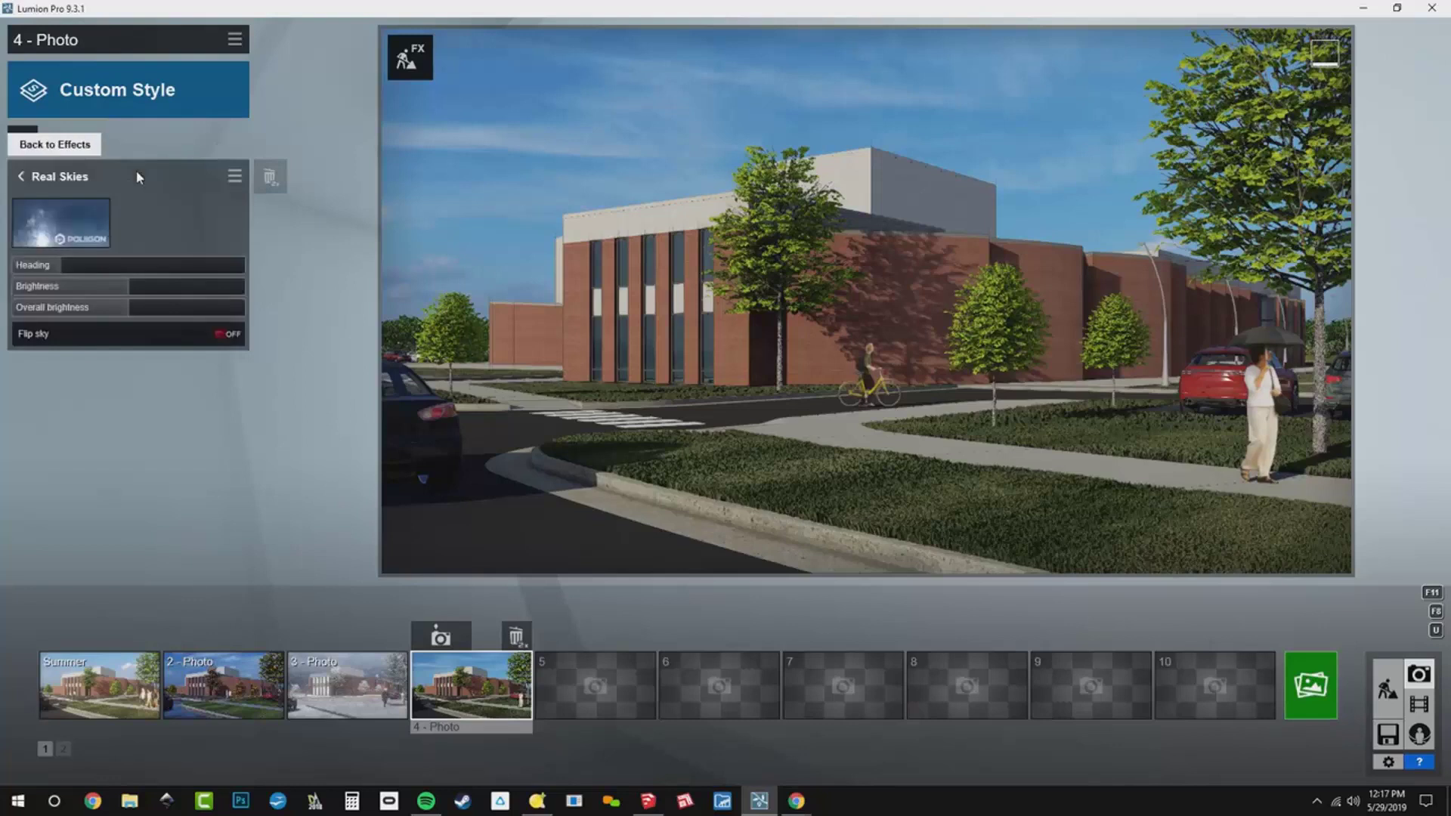
{"action": "left_click", "coordinate": [70, 239]}
{"action": "left_click", "coordinate": [633, 162]}
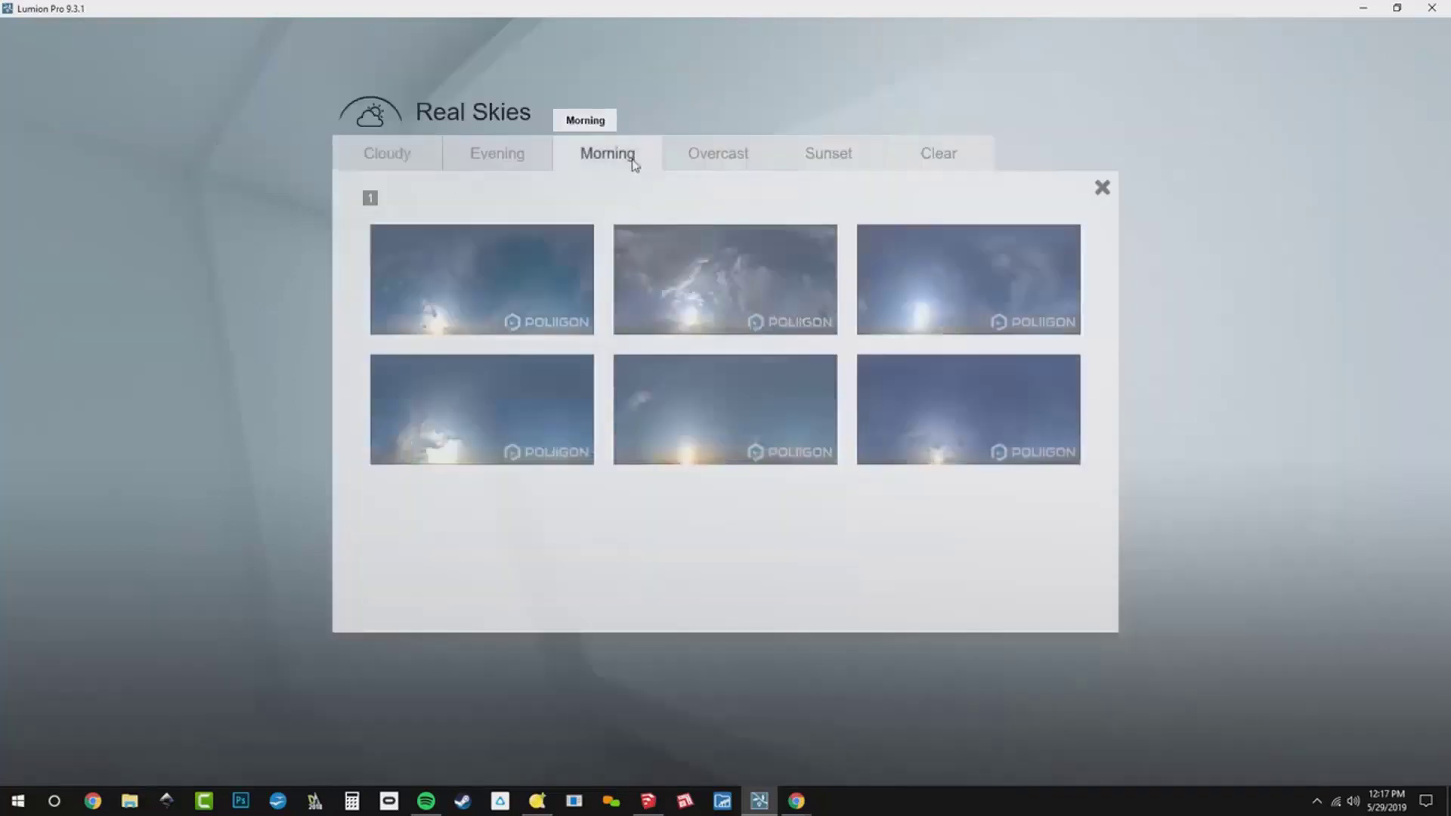
{"action": "left_click", "coordinate": [723, 284]}
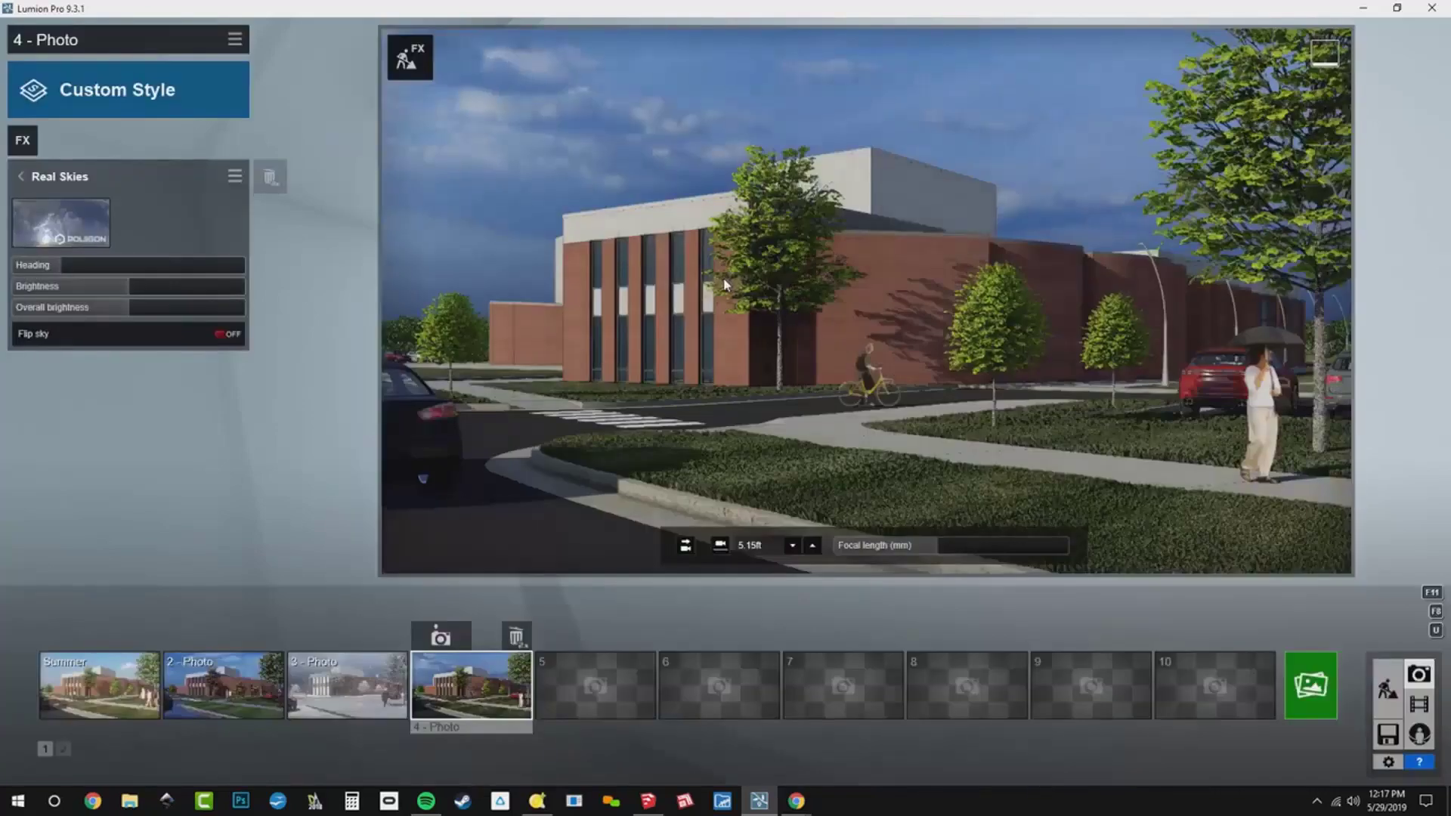
{"action": "left_click_drag", "start_coordinate": [65, 265], "coordinate": [239, 265]}
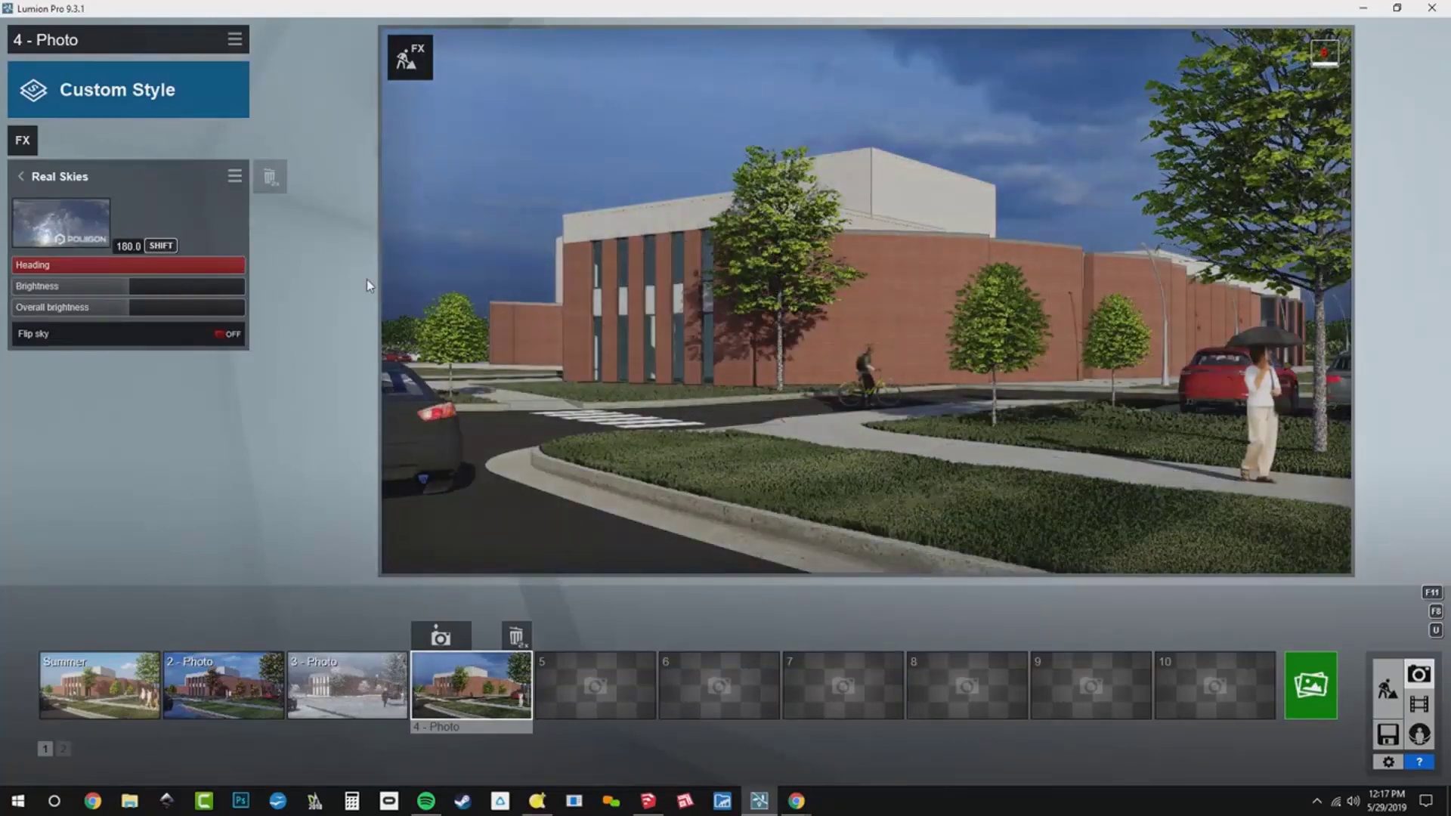
{"action": "left_click", "coordinate": [36, 272]}
{"action": "left_click_drag", "start_coordinate": [35, 281], "coordinate": [158, 301]}
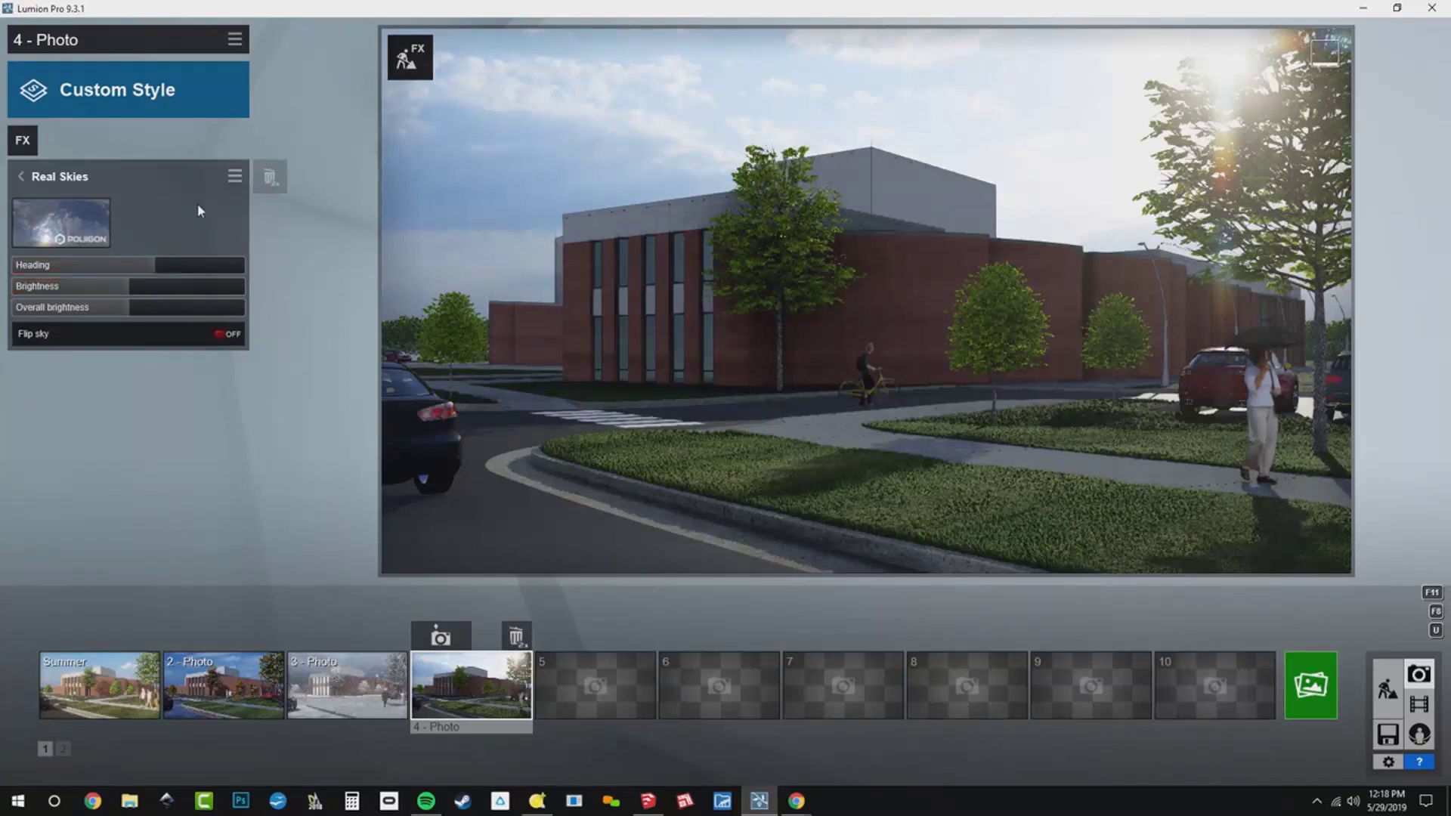
{"action": "left_click", "coordinate": [127, 171]}
{"action": "left_click", "coordinate": [223, 147]}
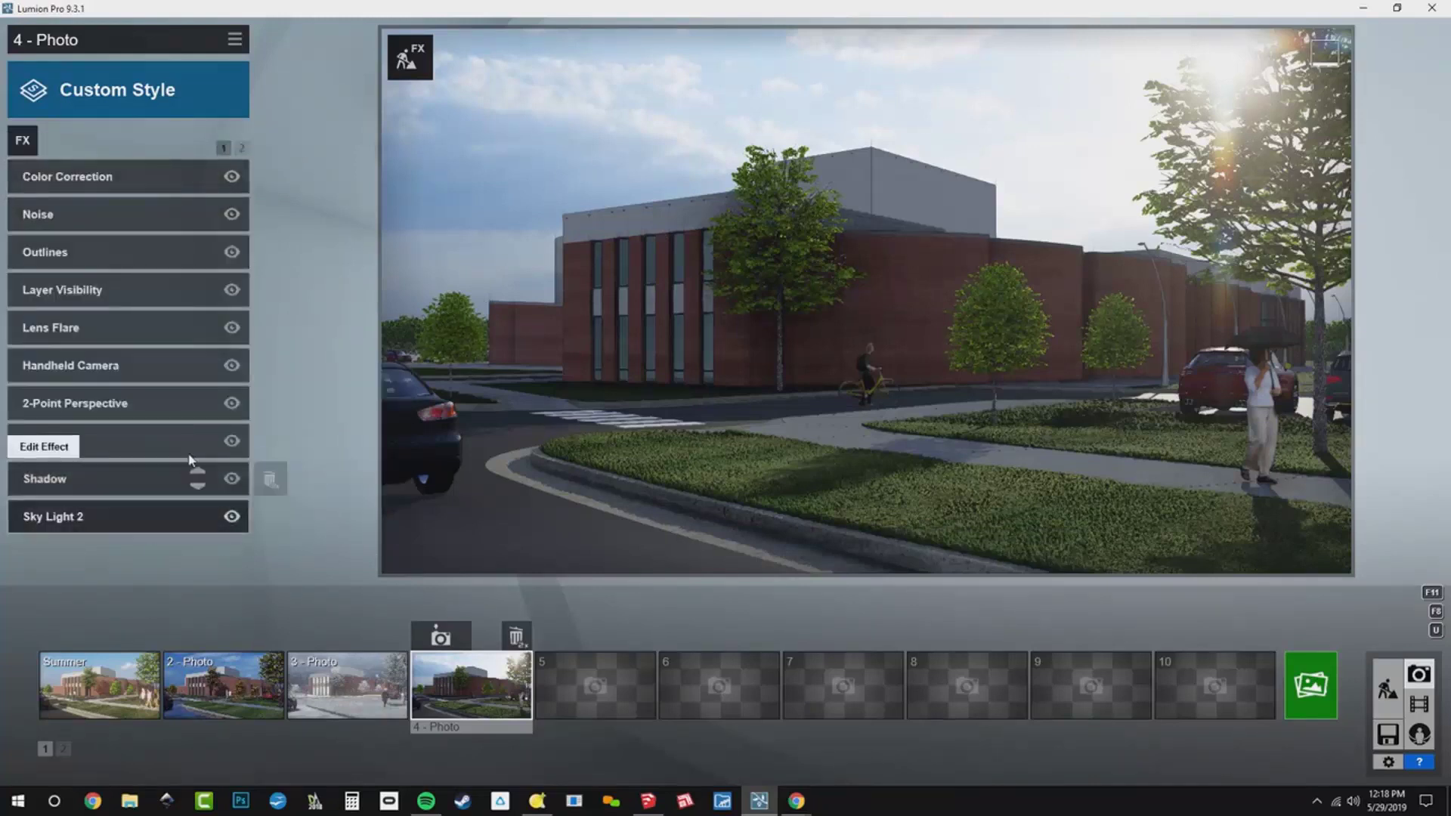
Add a Precipitation effect with rain quantity 0.5, drop size 0.4 and slightly more fog.
{"action": "left_click", "coordinate": [24, 142]}
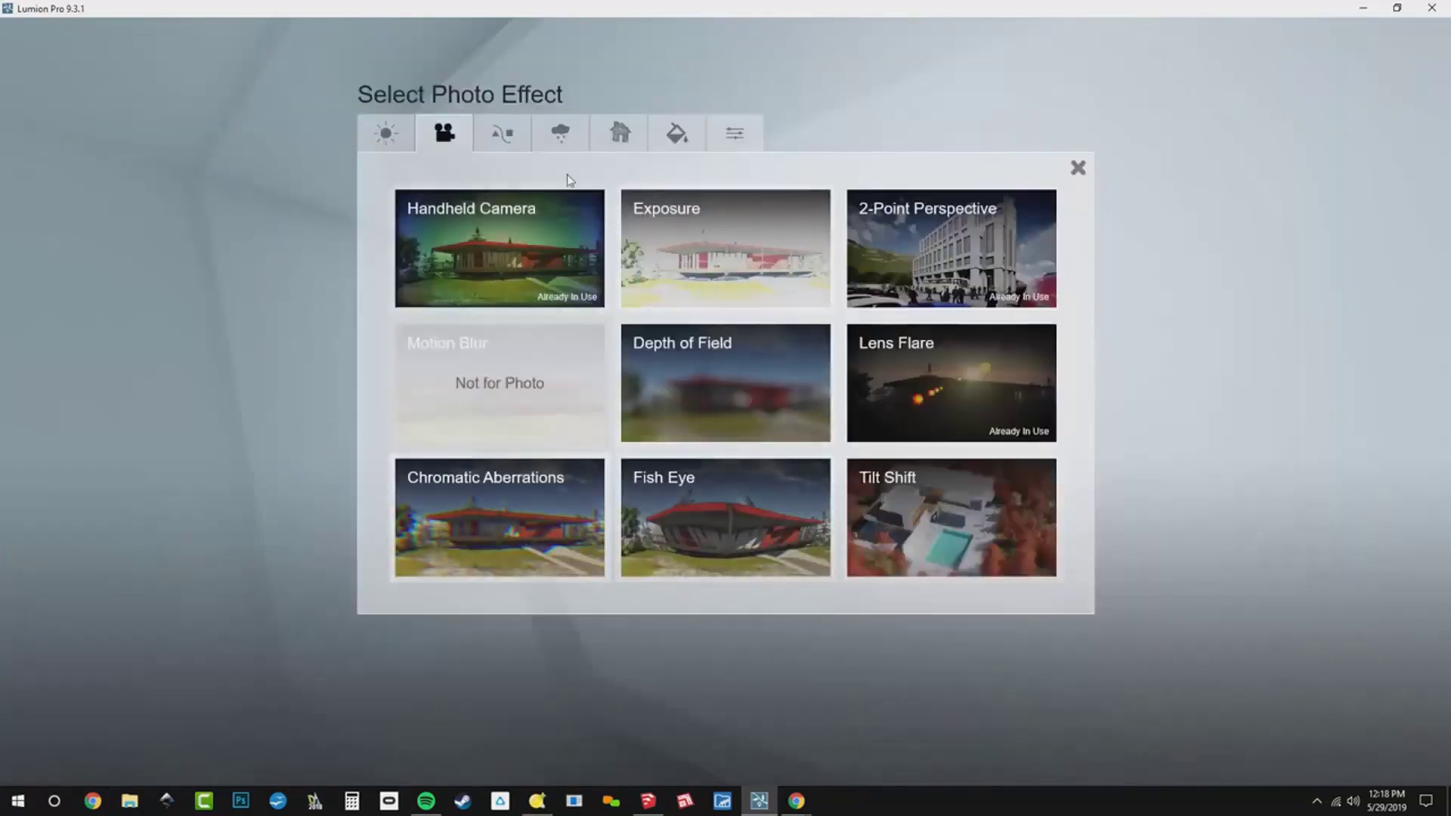
{"action": "left_click", "coordinate": [560, 133]}
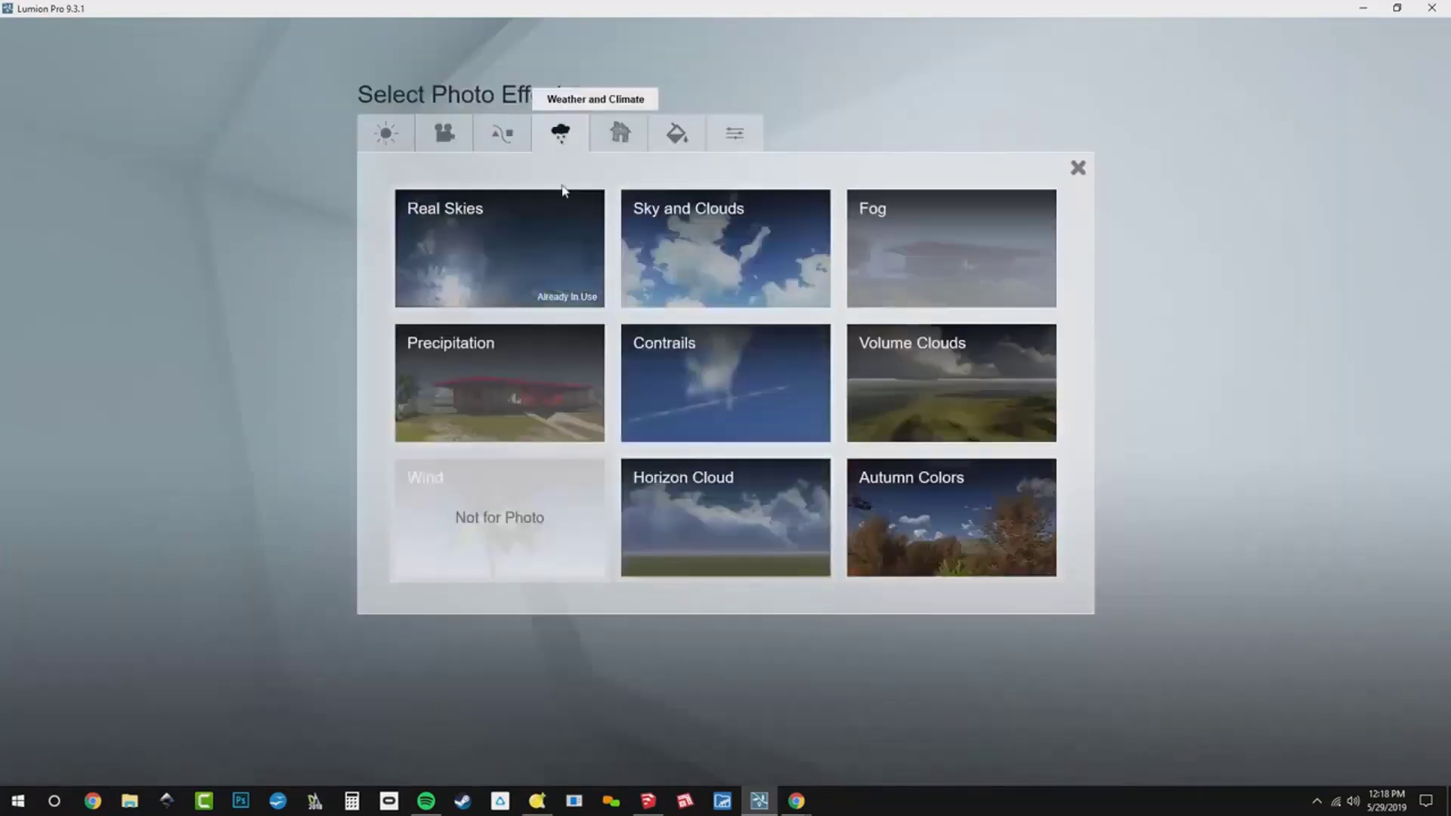
{"action": "left_click", "coordinate": [457, 417]}
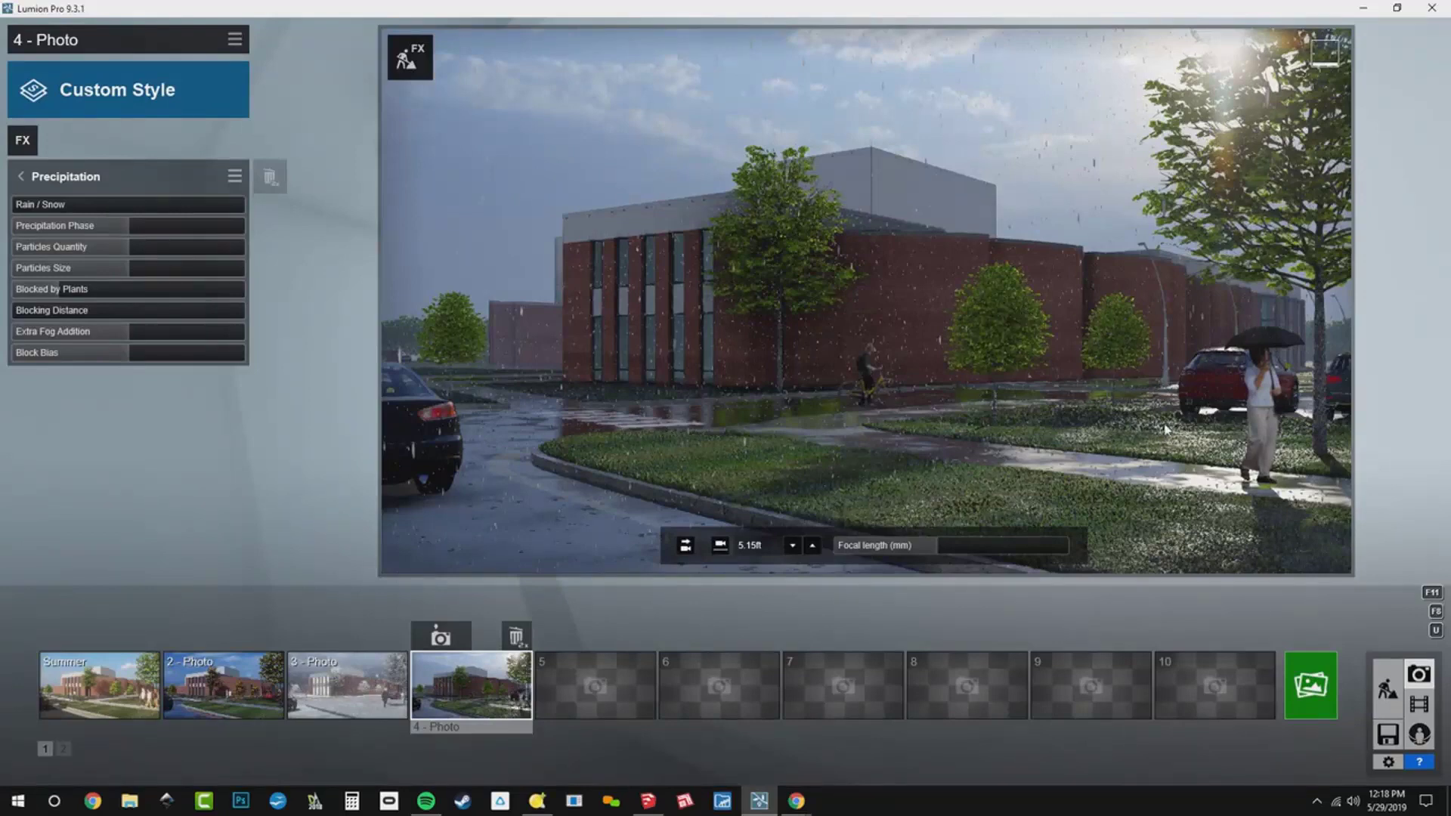
{"action": "left_click_drag", "start_coordinate": [139, 251], "coordinate": [111, 264]}
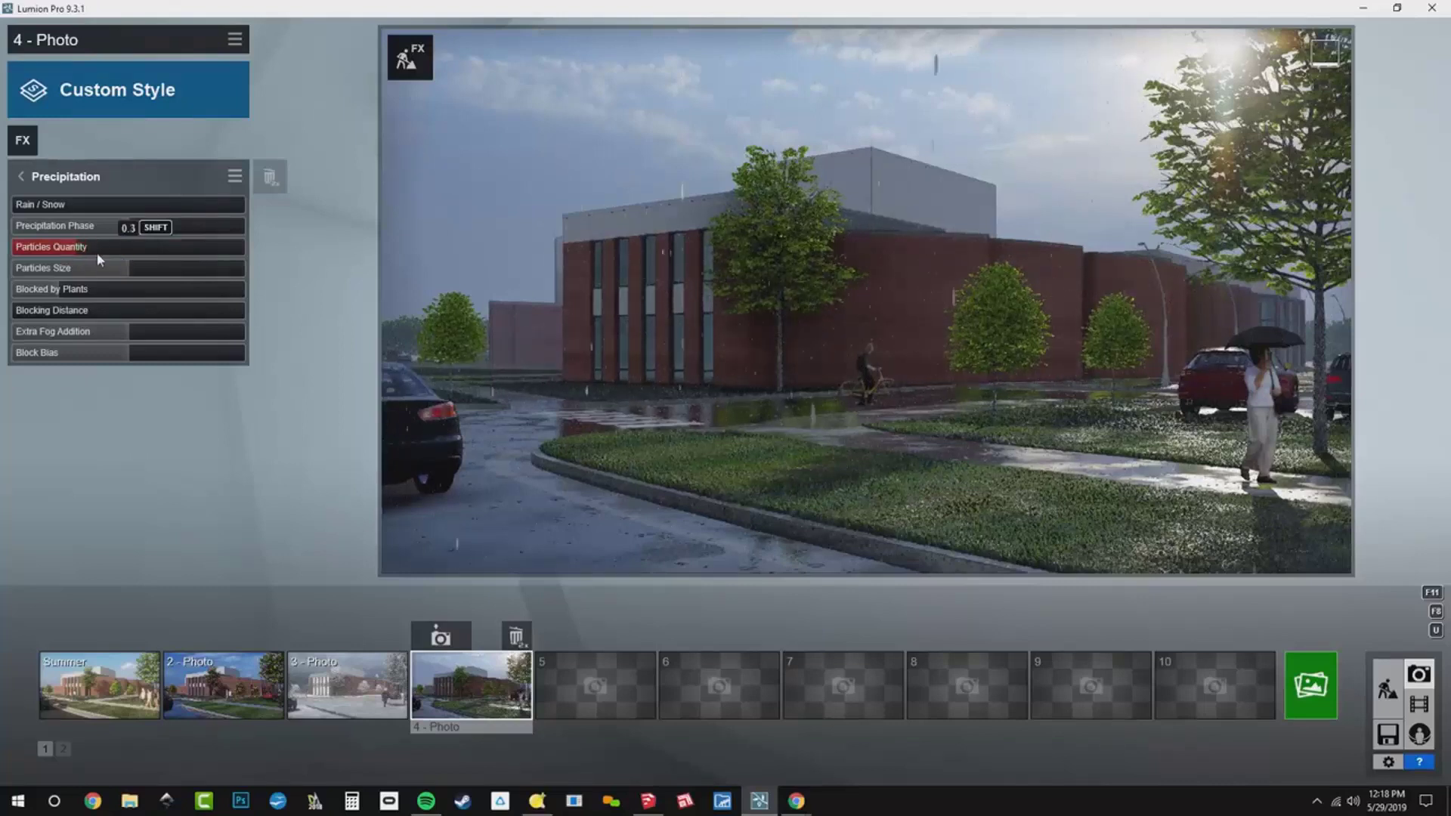
{"action": "left_click_drag", "start_coordinate": [119, 260], "coordinate": [123, 257]}
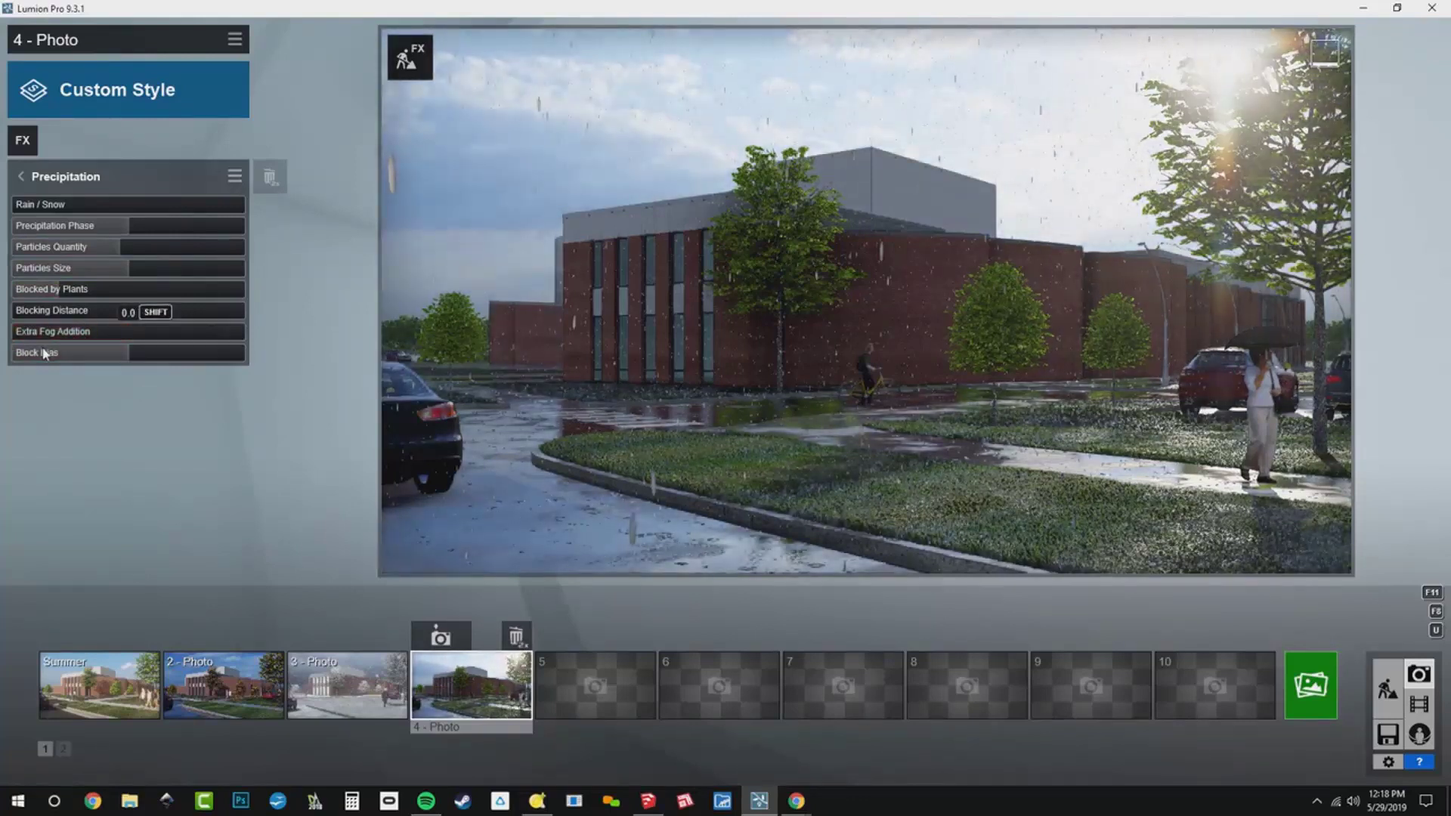
{"action": "left_click_drag", "start_coordinate": [90, 357], "coordinate": [113, 360]}
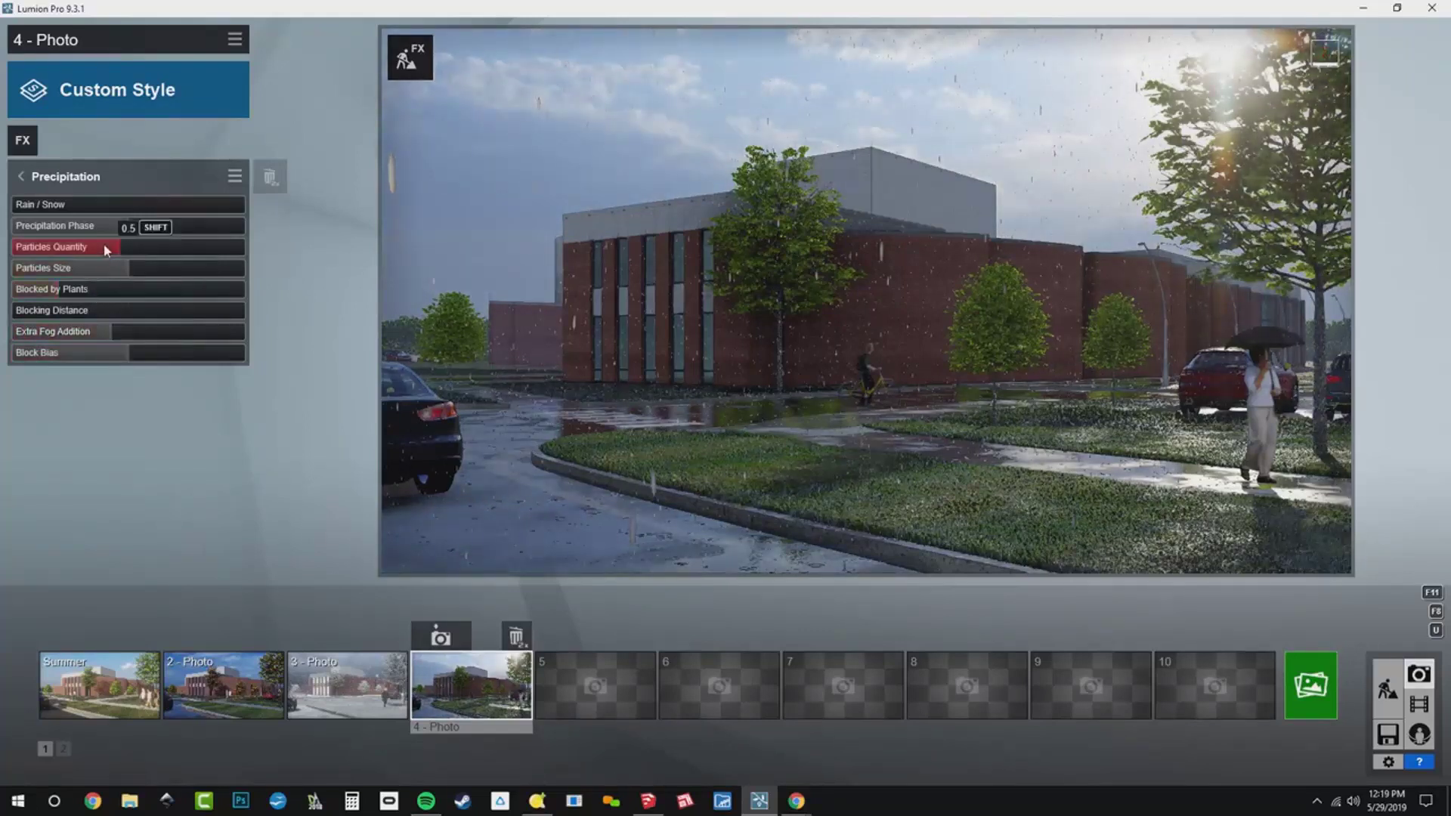
{"action": "mouse_move", "coordinate": [112, 267]}
{"action": "left_mouse_down"}
{"action": "mouse_move", "coordinate": [88, 277]}
{"action": "mouse_move", "coordinate": [96, 255]}
{"action": "left_mouse_up"}
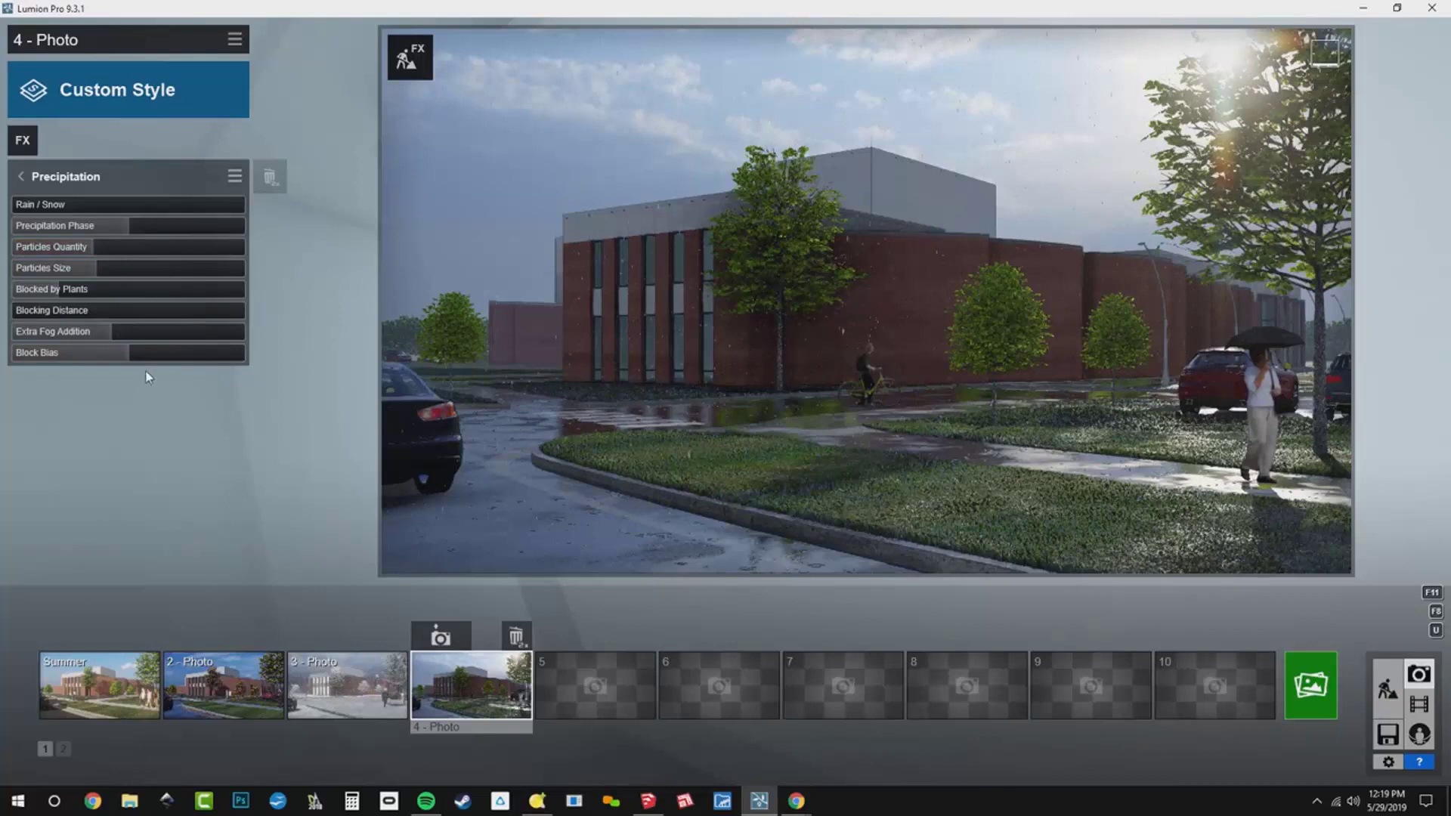
{"action": "left_click", "coordinate": [22, 176]}
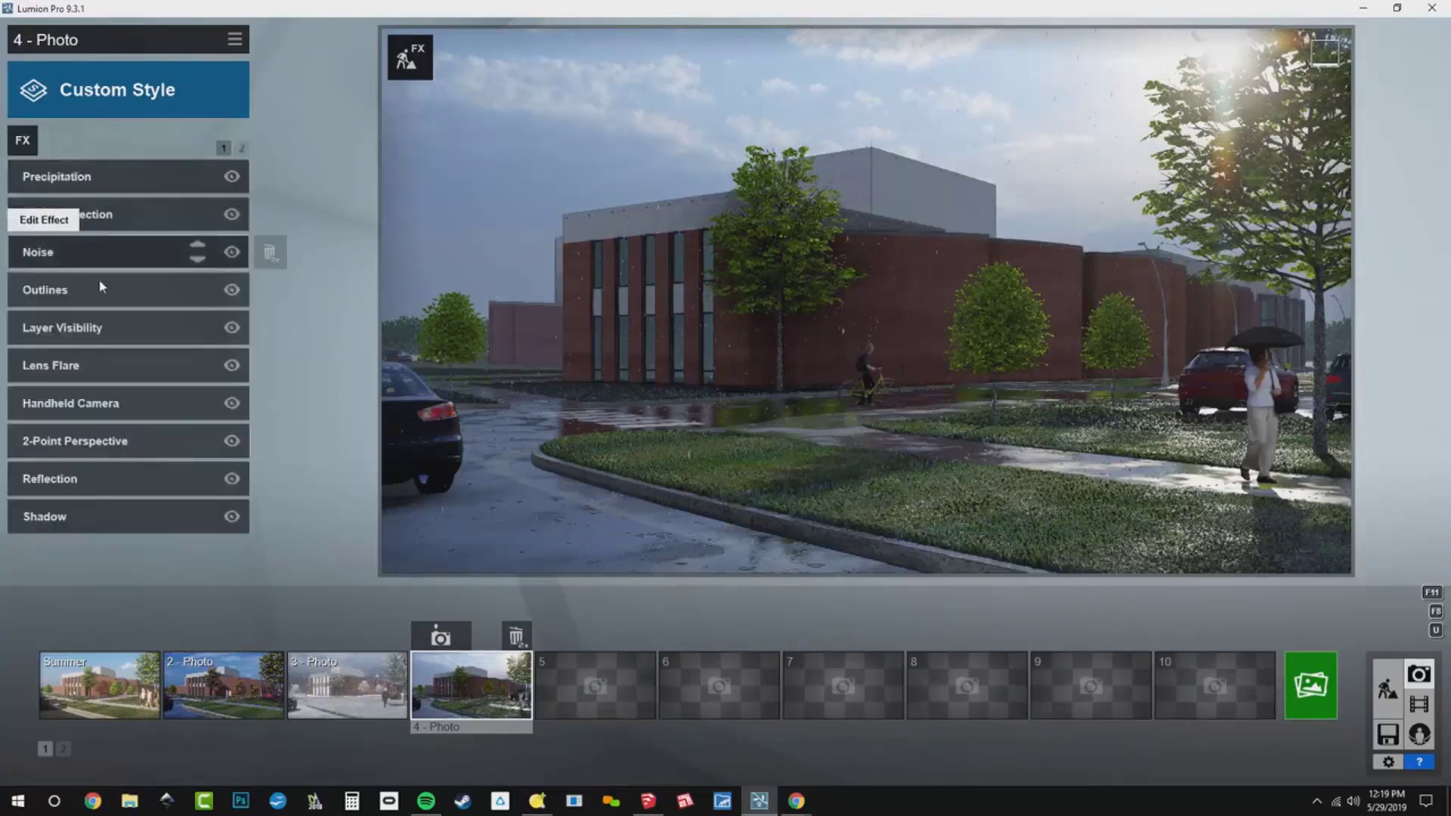
Raise Color Correction saturation to 1.3 and add an Exposure effect set to 0.6.
{"action": "left_click", "coordinate": [83, 218]}
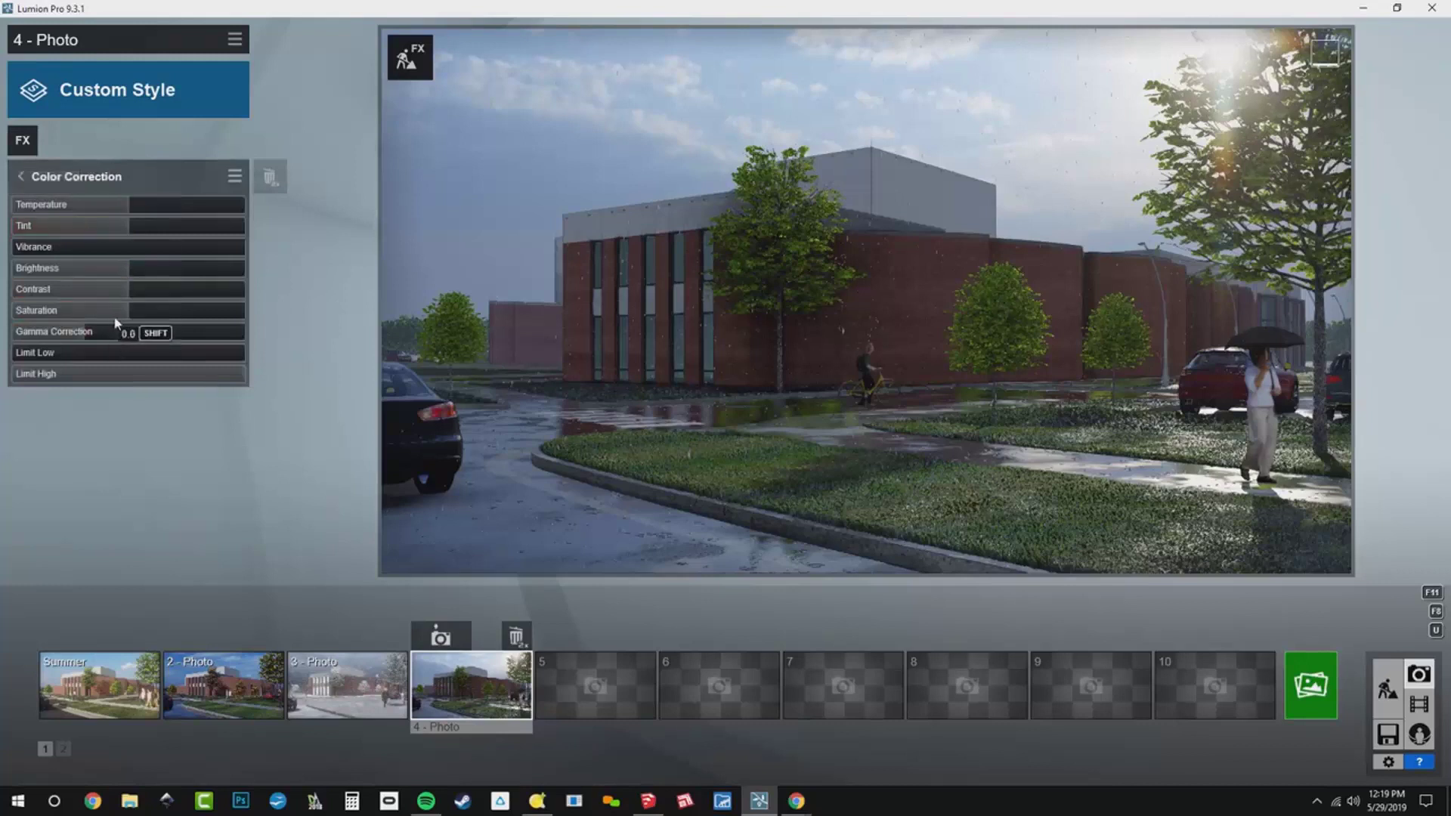
{"action": "left_click_drag", "start_coordinate": [156, 315], "coordinate": [161, 318]}
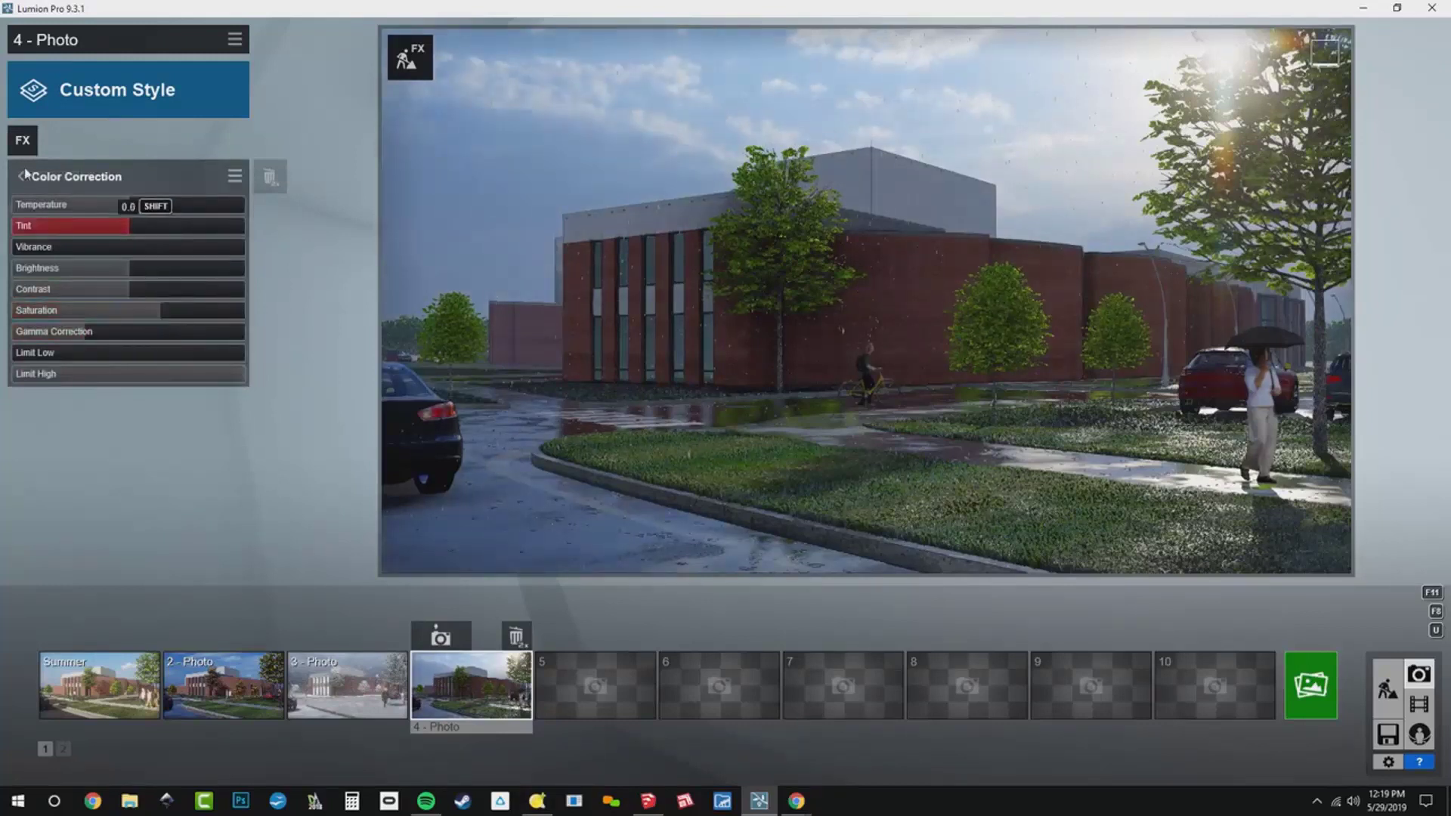
{"action": "left_click", "coordinate": [23, 142]}
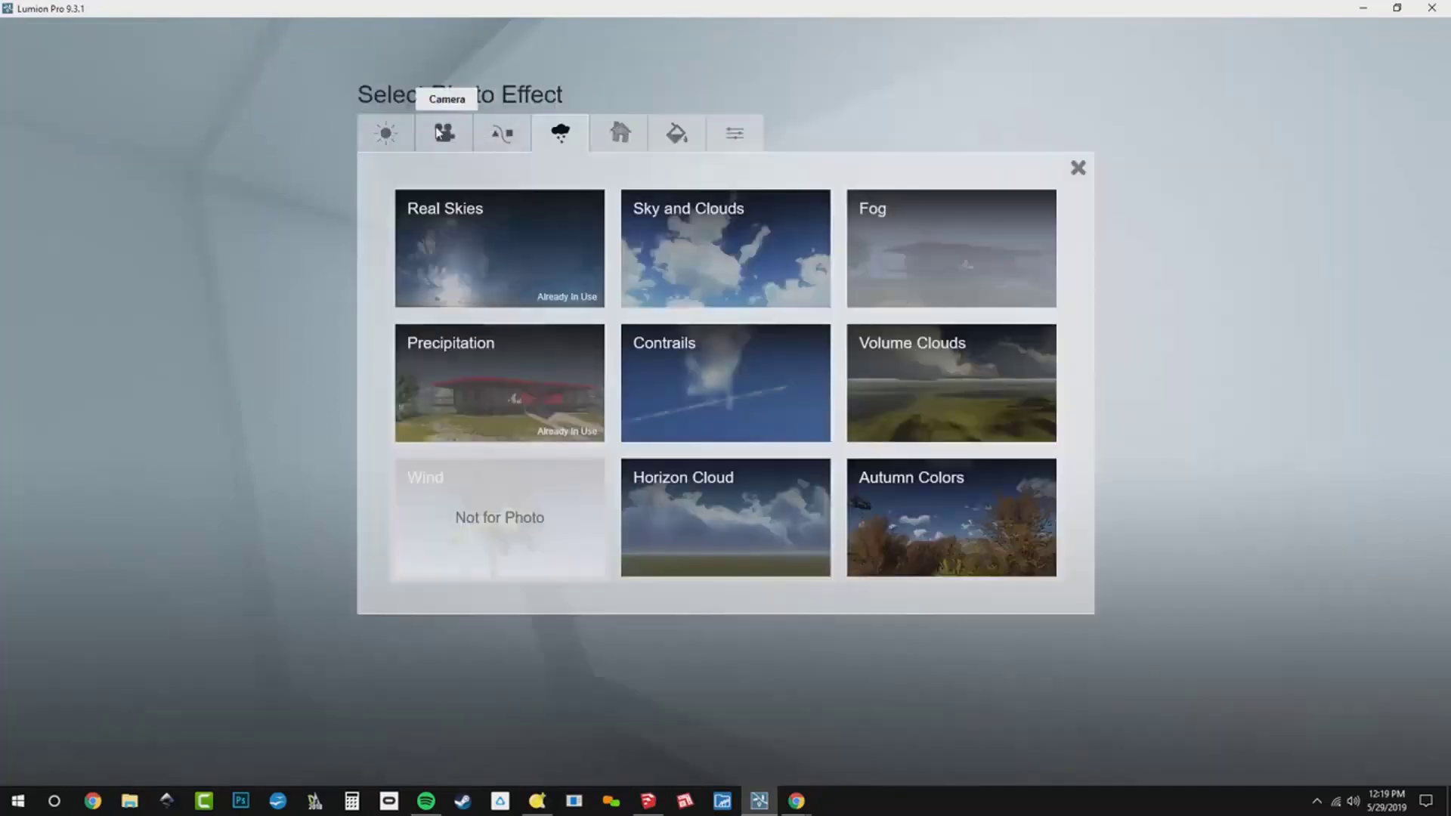
{"action": "left_click", "coordinate": [445, 133]}
{"action": "left_click", "coordinate": [715, 238]}
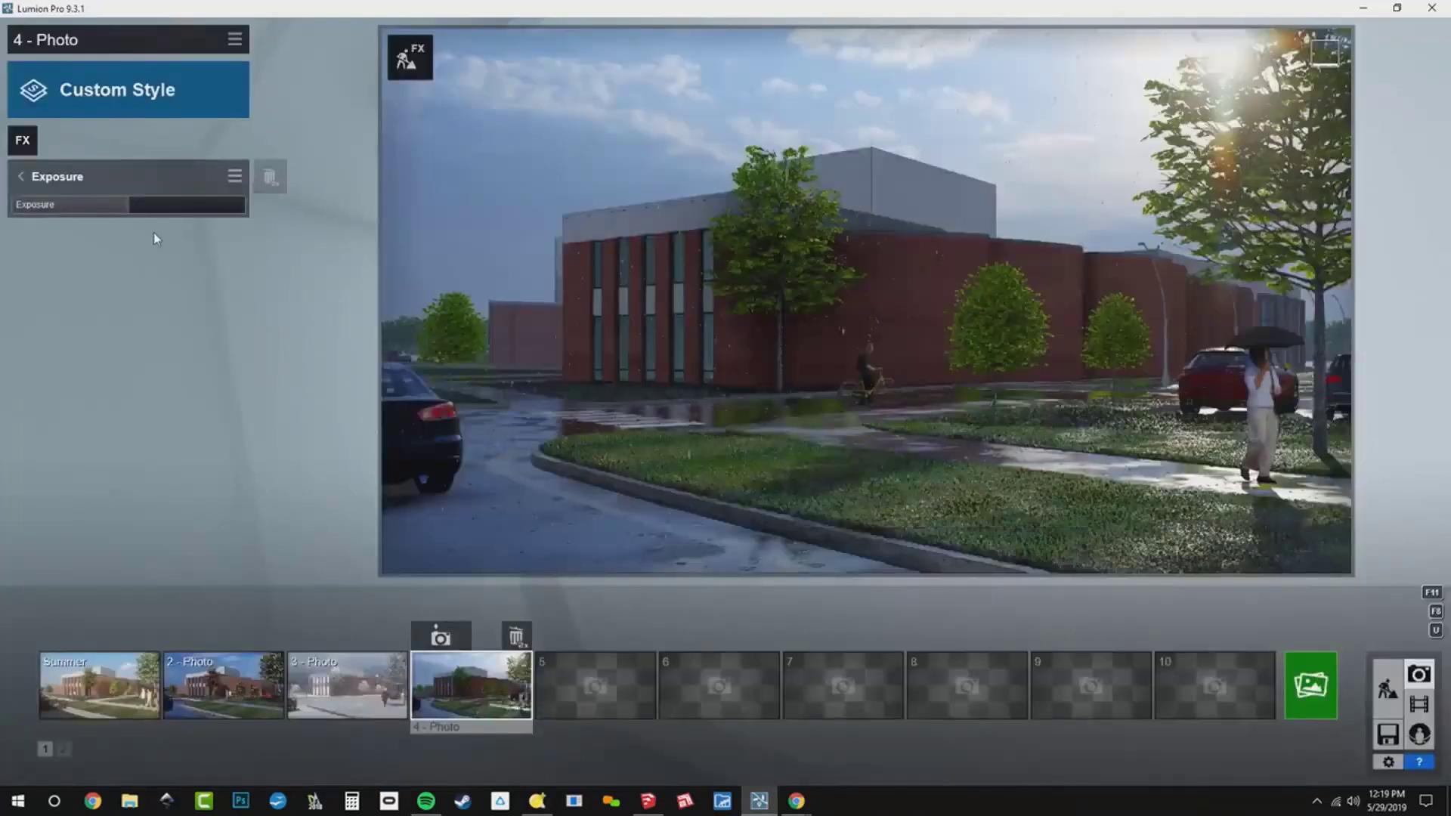
{"action": "left_click_drag", "start_coordinate": [139, 199], "coordinate": [157, 205]}
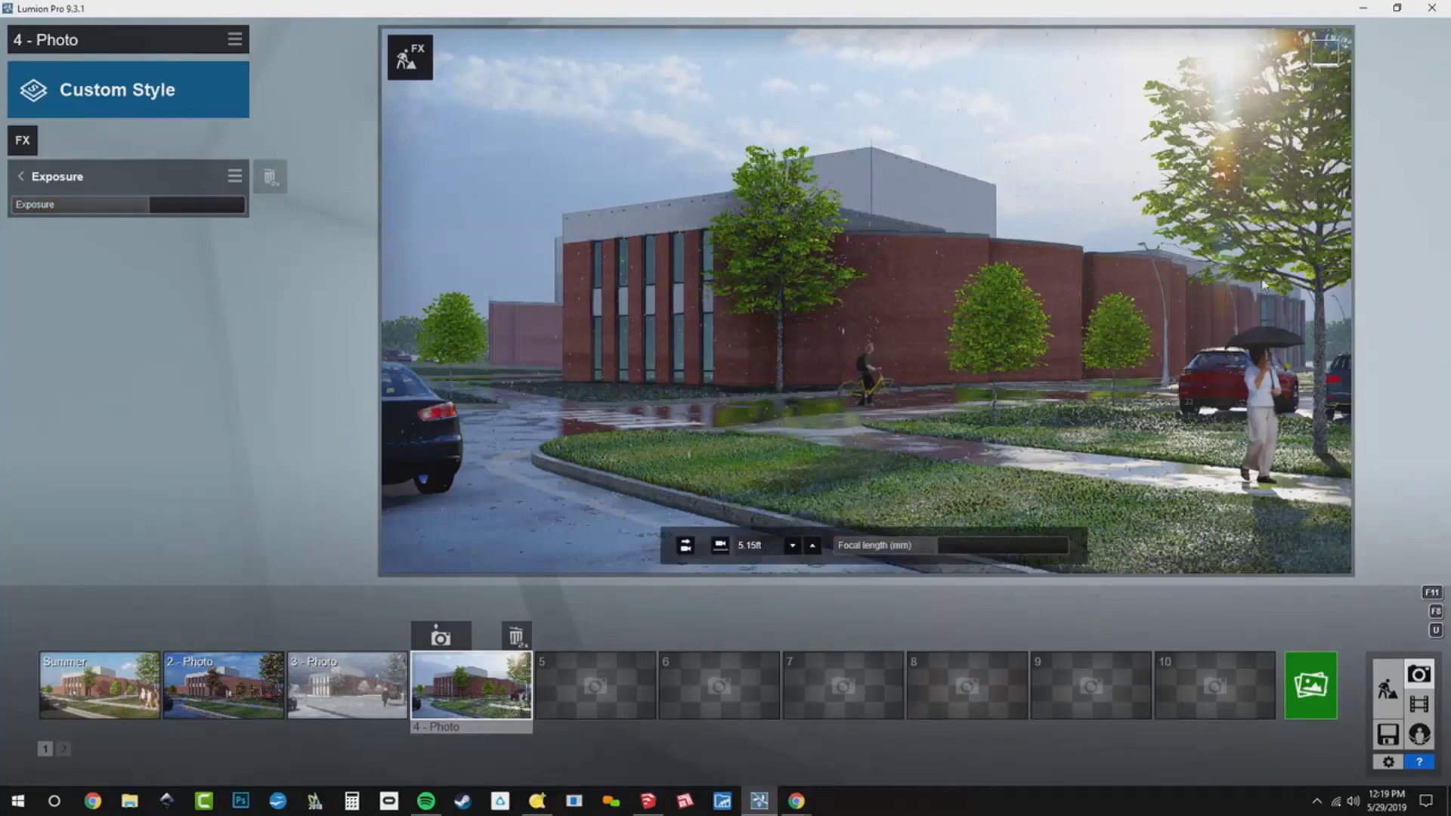
Tune Lens Flare: lower master brightness, bloom 0.5 and adjusted streak falloff.
{"action": "left_click", "coordinate": [53, 184]}
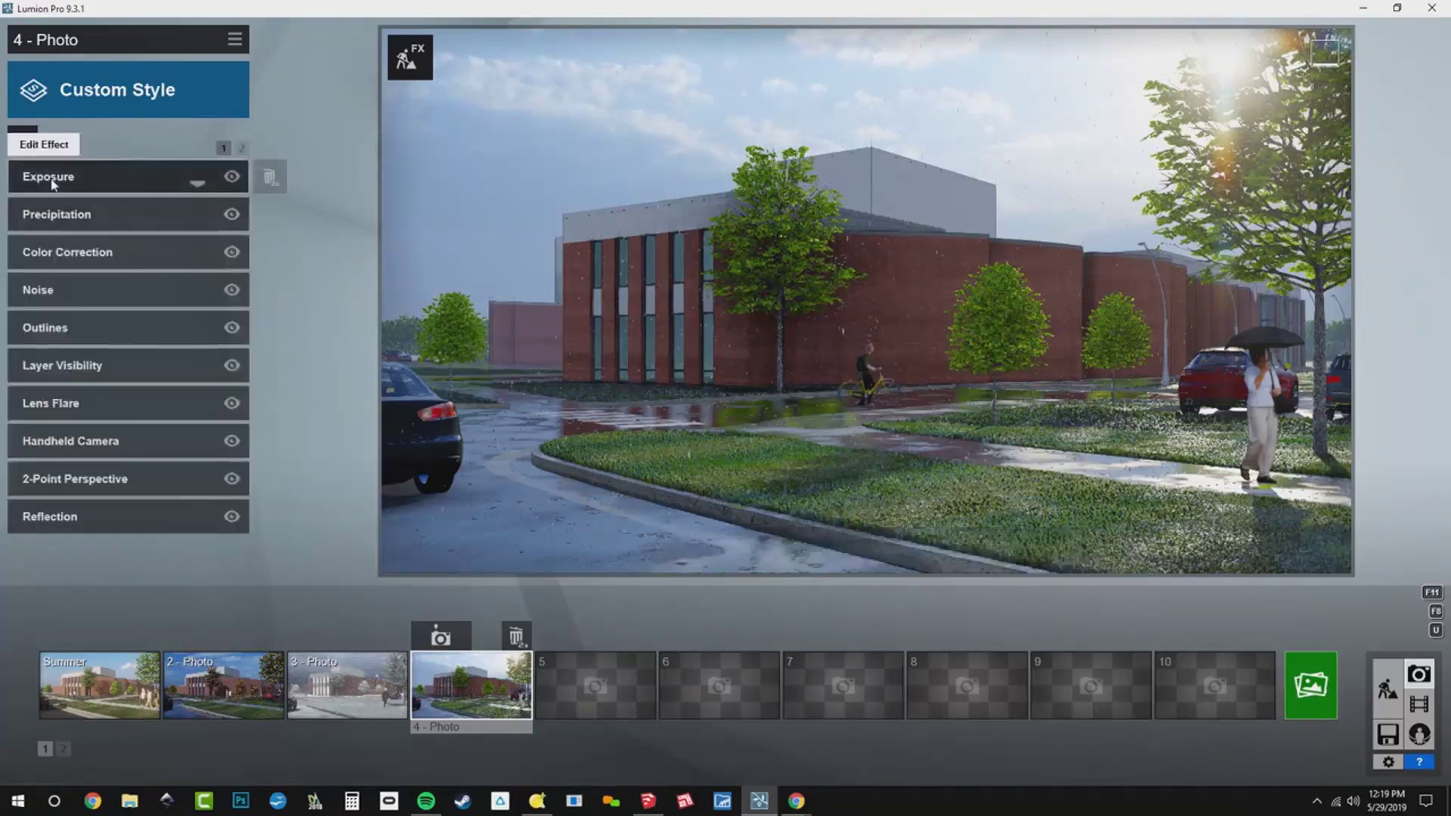
{"action": "left_click", "coordinate": [106, 406]}
{"action": "left_click", "coordinate": [73, 334]}
{"action": "left_click_drag", "start_coordinate": [73, 333], "coordinate": [36, 333]}
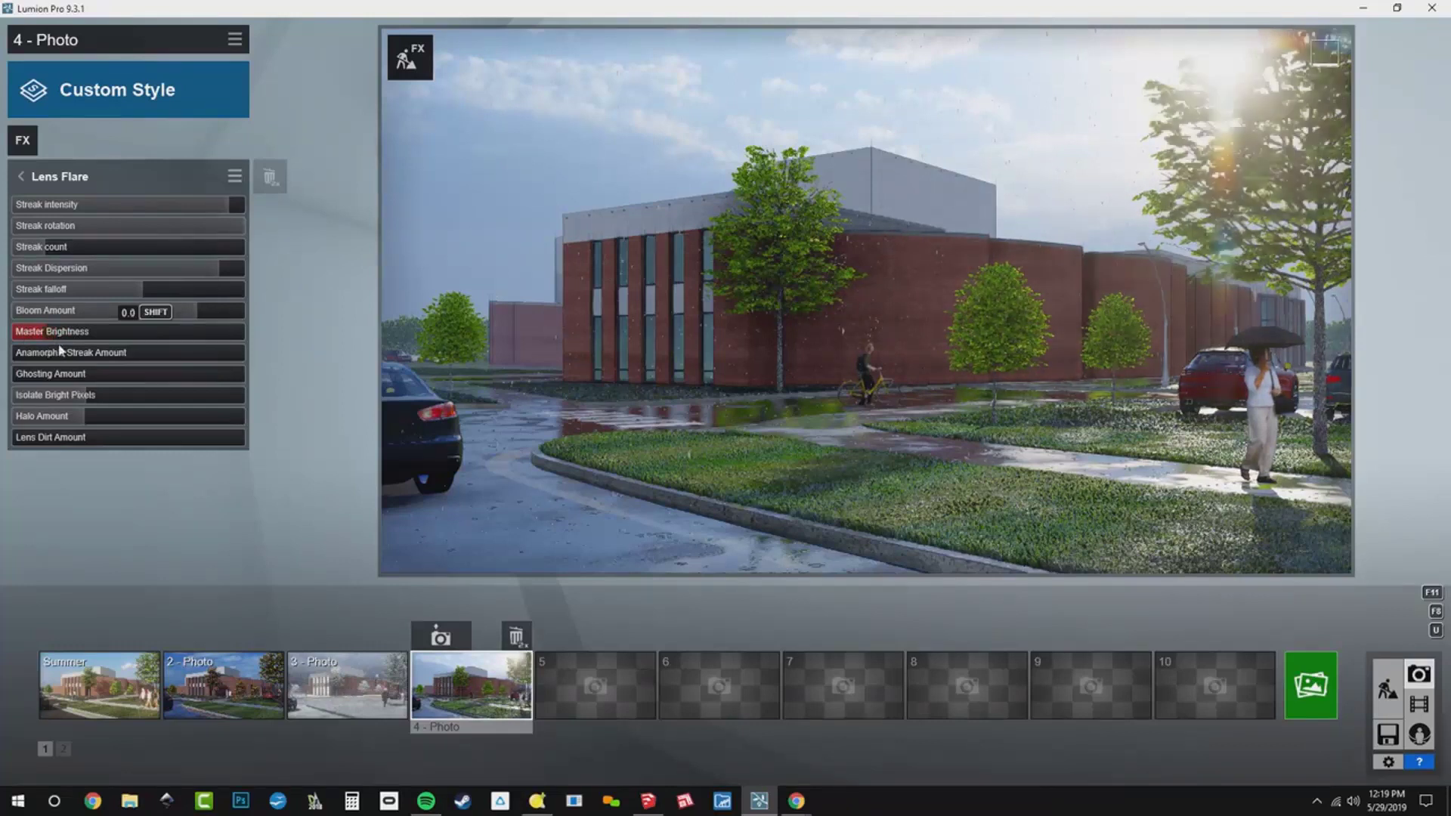
{"action": "left_click_drag", "start_coordinate": [189, 311], "coordinate": [216, 312]}
{"action": "left_click", "coordinate": [143, 290]}
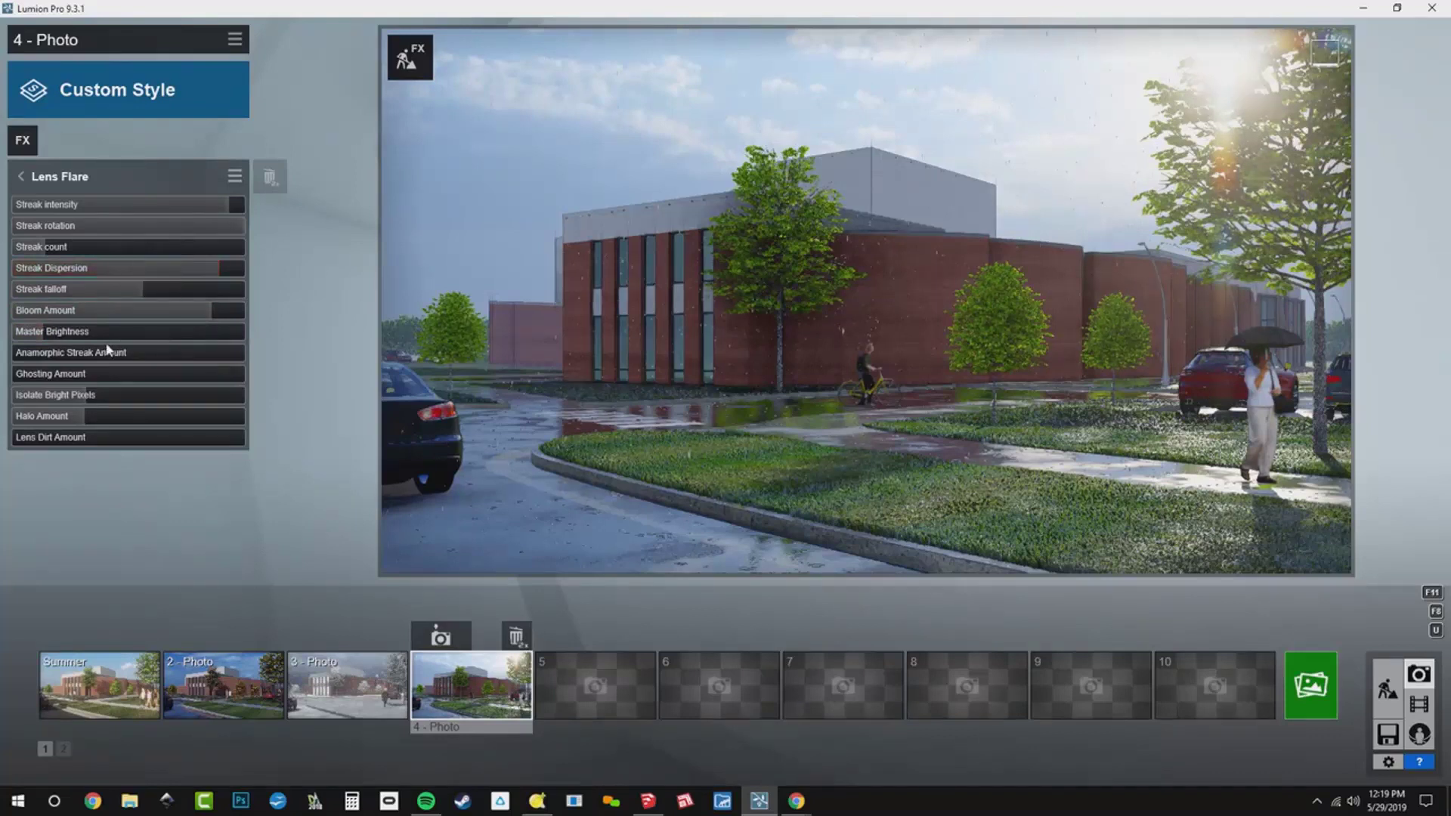
{"action": "left_click", "coordinate": [96, 188]}
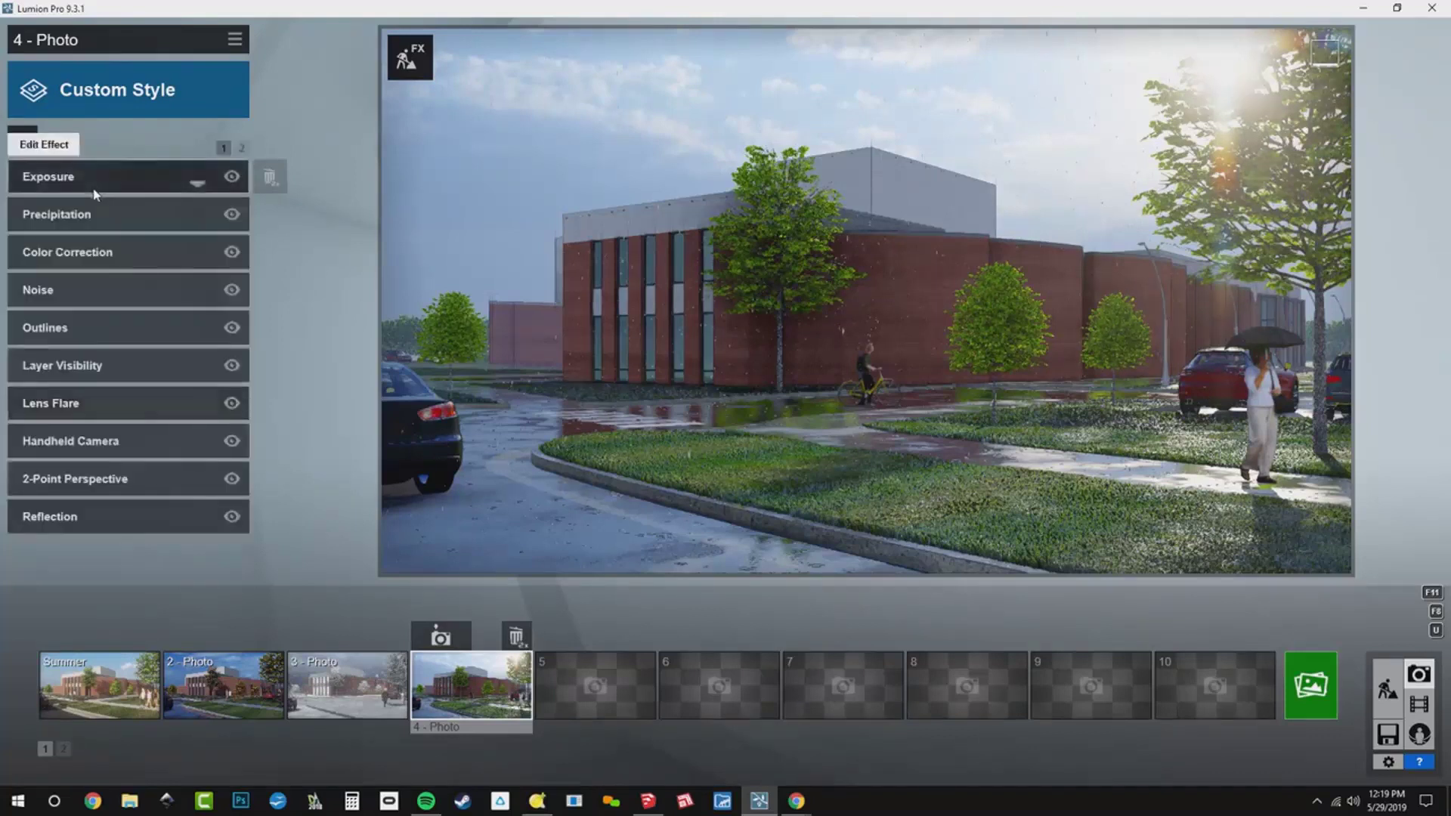
Set Color Correction temperature to -0.2 and saturation to 1.6.
{"action": "left_click", "coordinate": [96, 247]}
{"action": "mouse_move", "coordinate": [127, 214]}
{"action": "left_mouse_down"}
{"action": "mouse_move", "coordinate": [110, 215]}
{"action": "mouse_move", "coordinate": [155, 208]}
{"action": "mouse_move", "coordinate": [121, 214]}
{"action": "left_mouse_up"}
{"action": "mouse_move", "coordinate": [180, 313]}
{"action": "left_mouse_down"}
{"action": "mouse_move", "coordinate": [224, 318]}
{"action": "mouse_move", "coordinate": [198, 320]}
{"action": "left_mouse_up"}
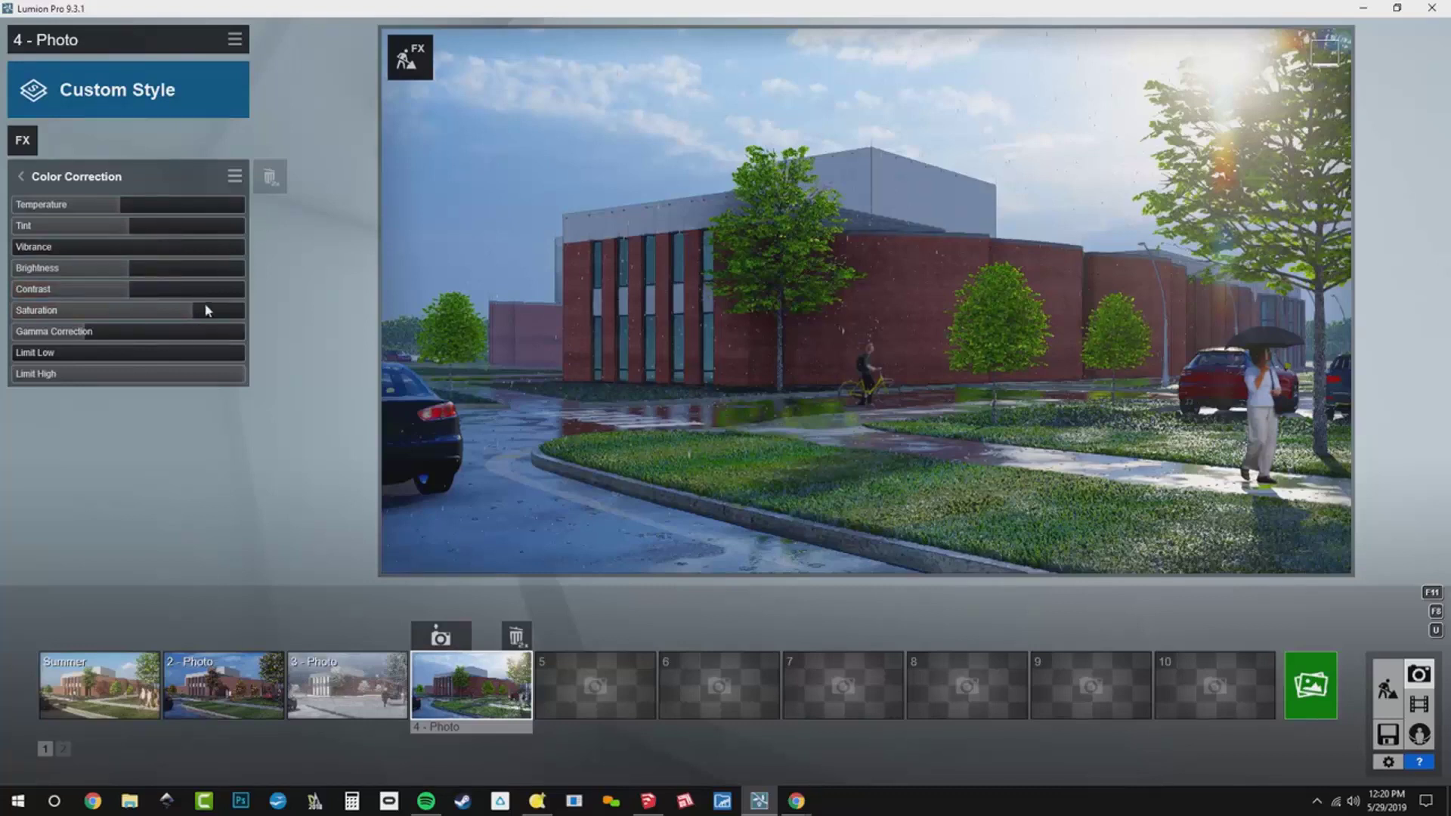
{"action": "left_click", "coordinate": [83, 180]}
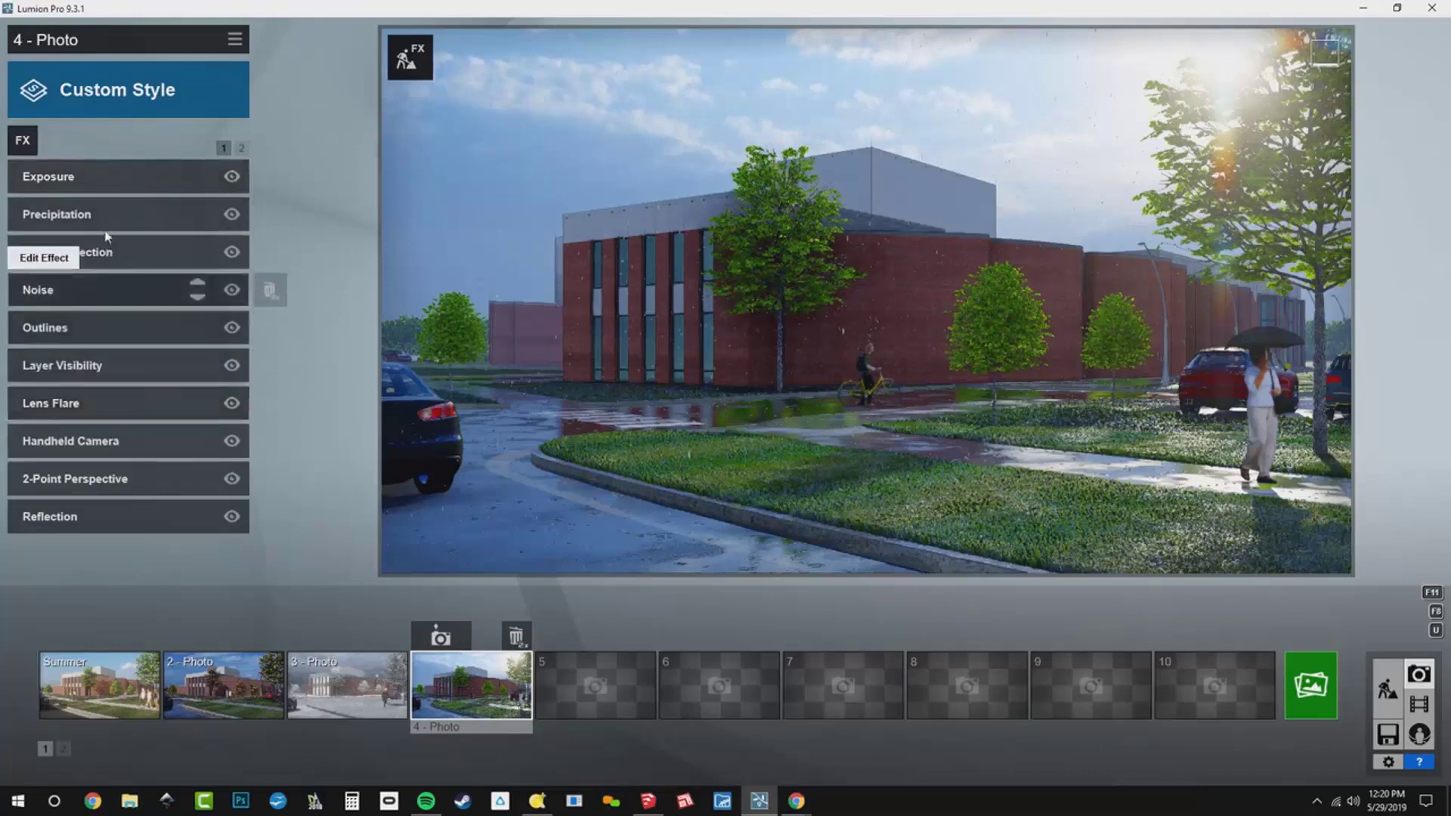
Add the Autumn Colors effect from Weather and Climate to Photo 4's effect stack.
{"action": "left_click", "coordinate": [22, 140]}
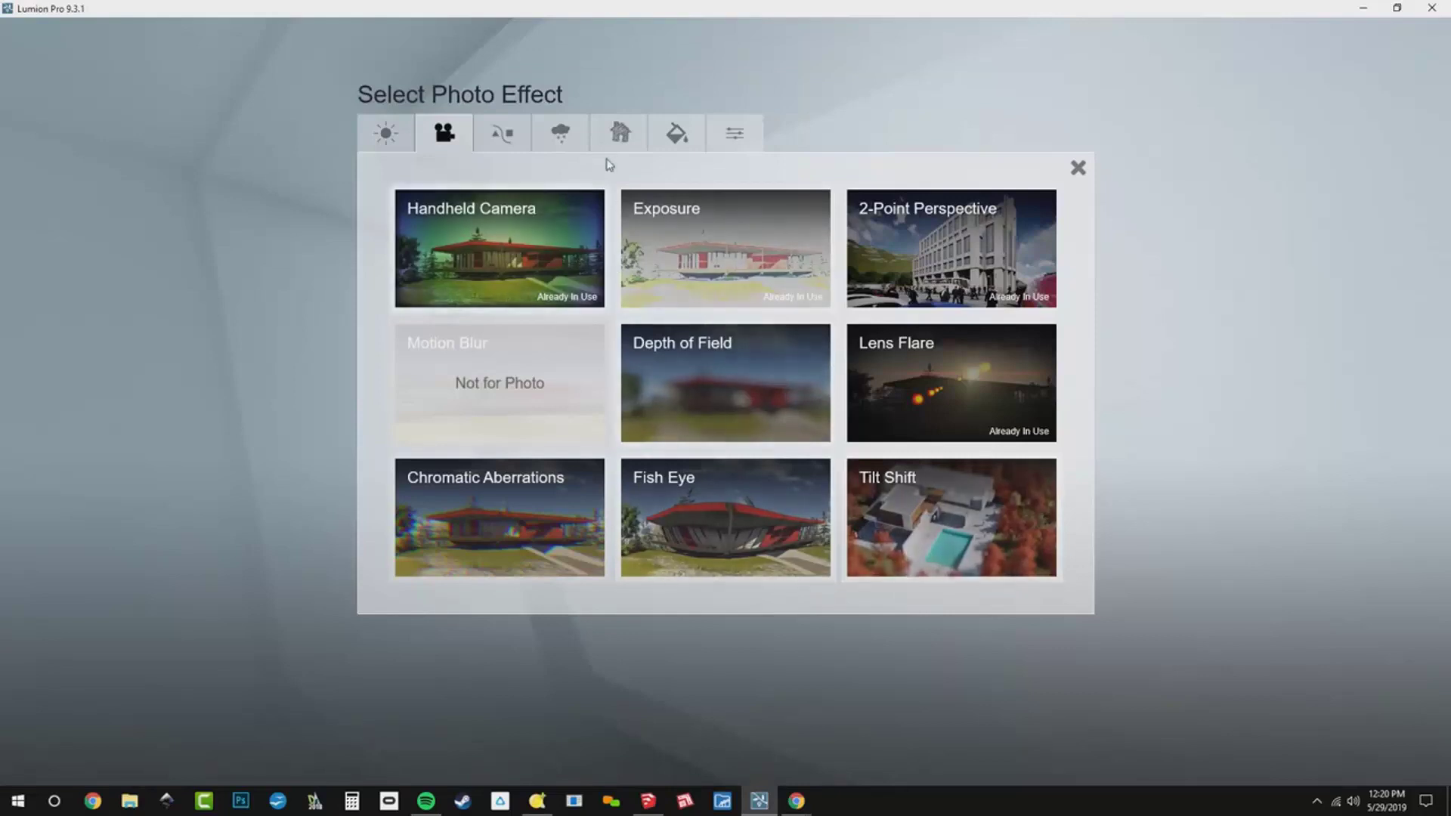
{"action": "left_click", "coordinate": [578, 135]}
{"action": "left_click", "coordinate": [946, 542]}
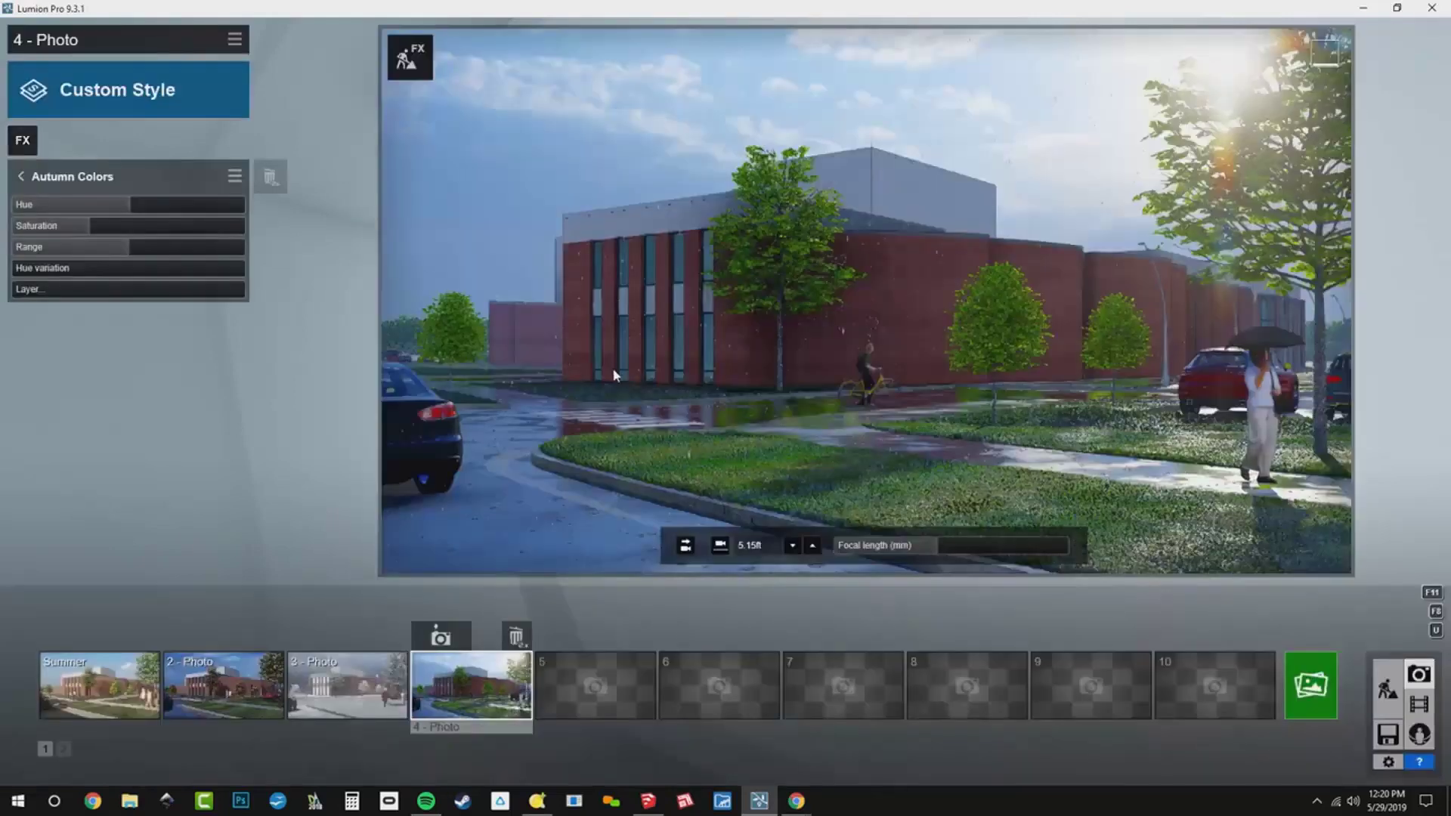
{"action": "left_click", "coordinate": [76, 179]}
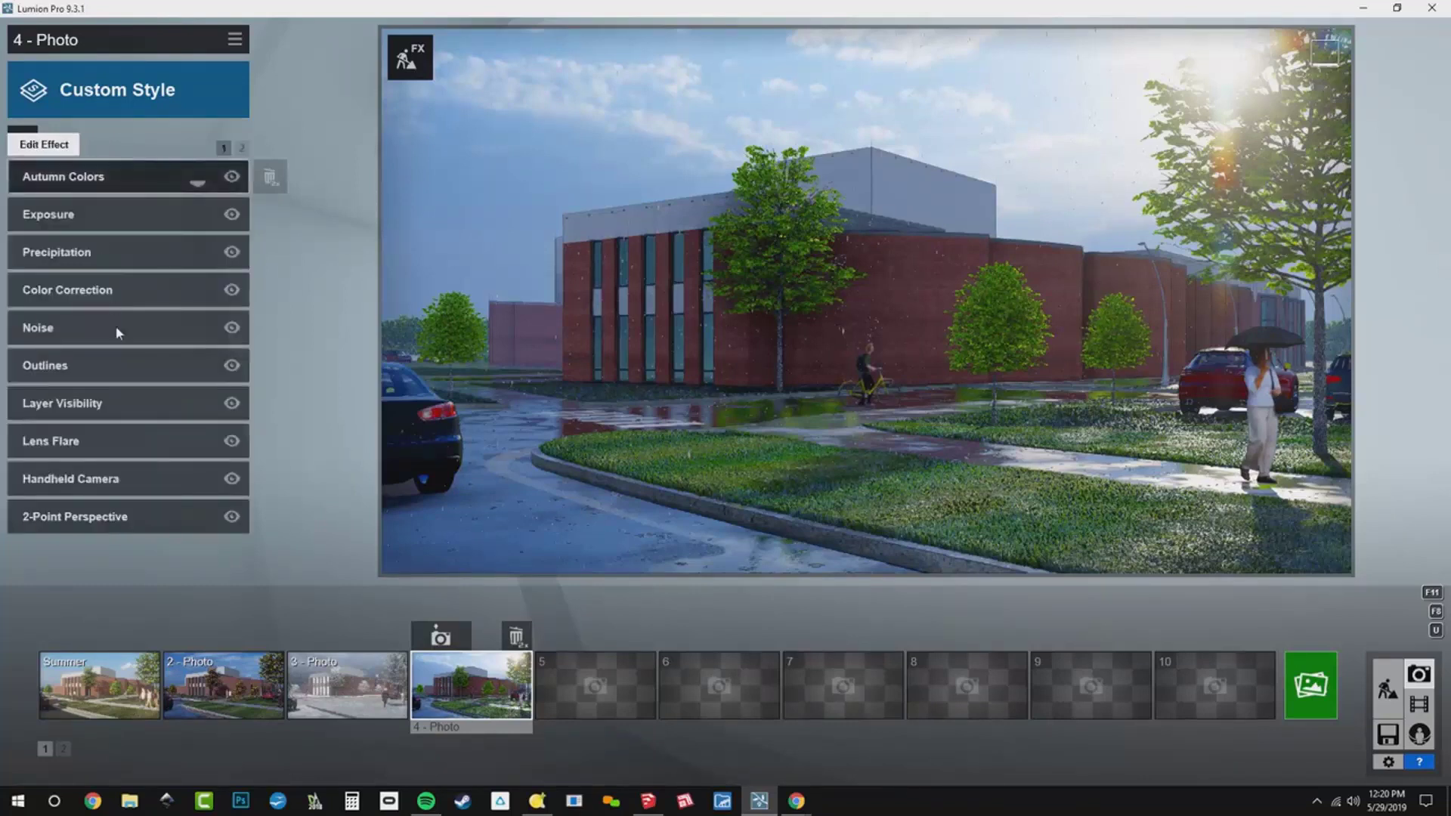
Check the Color Correction and Layer Visibility effect settings.
{"action": "left_click", "coordinate": [125, 298]}
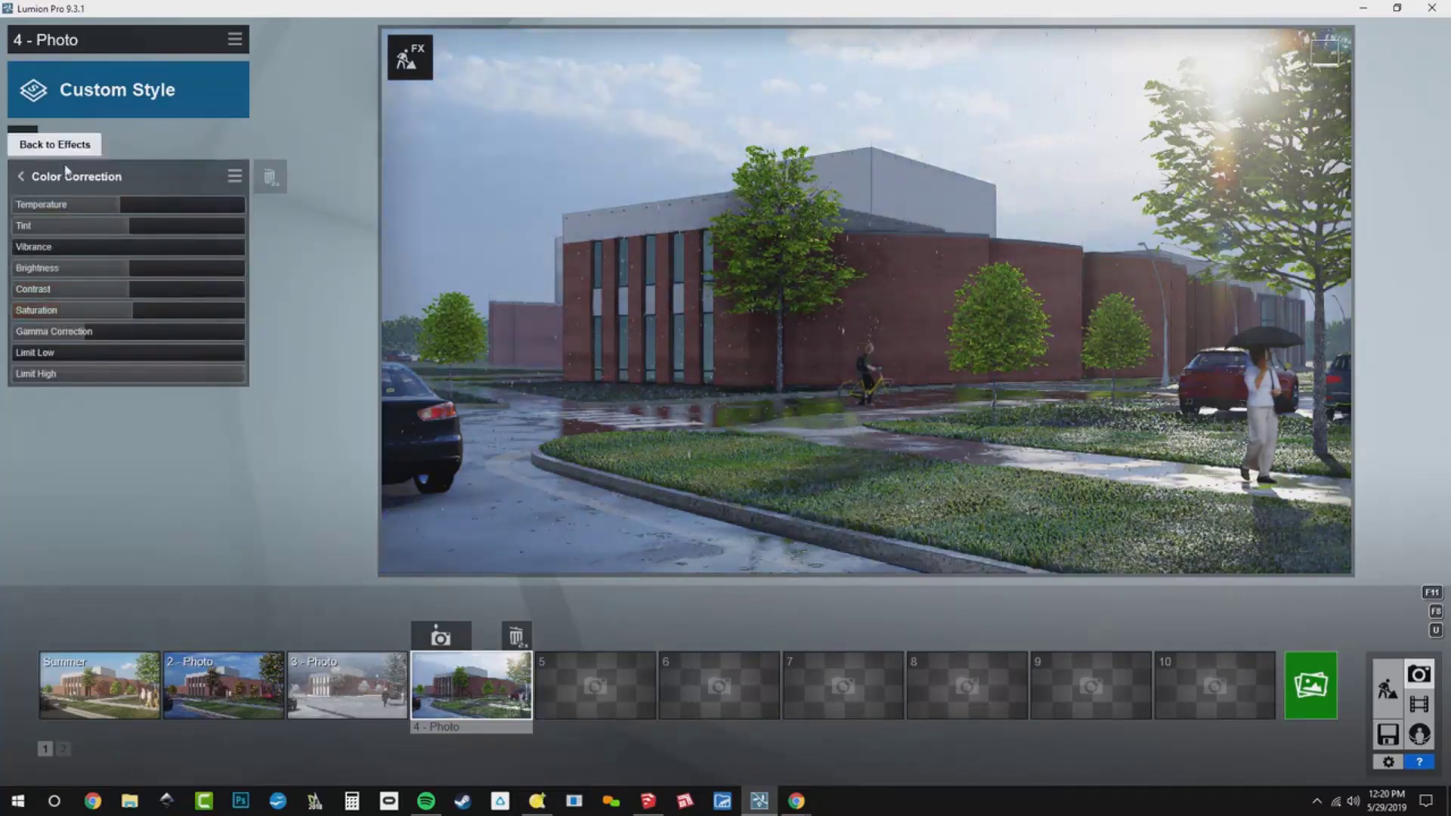
{"action": "left_click", "coordinate": [72, 178]}
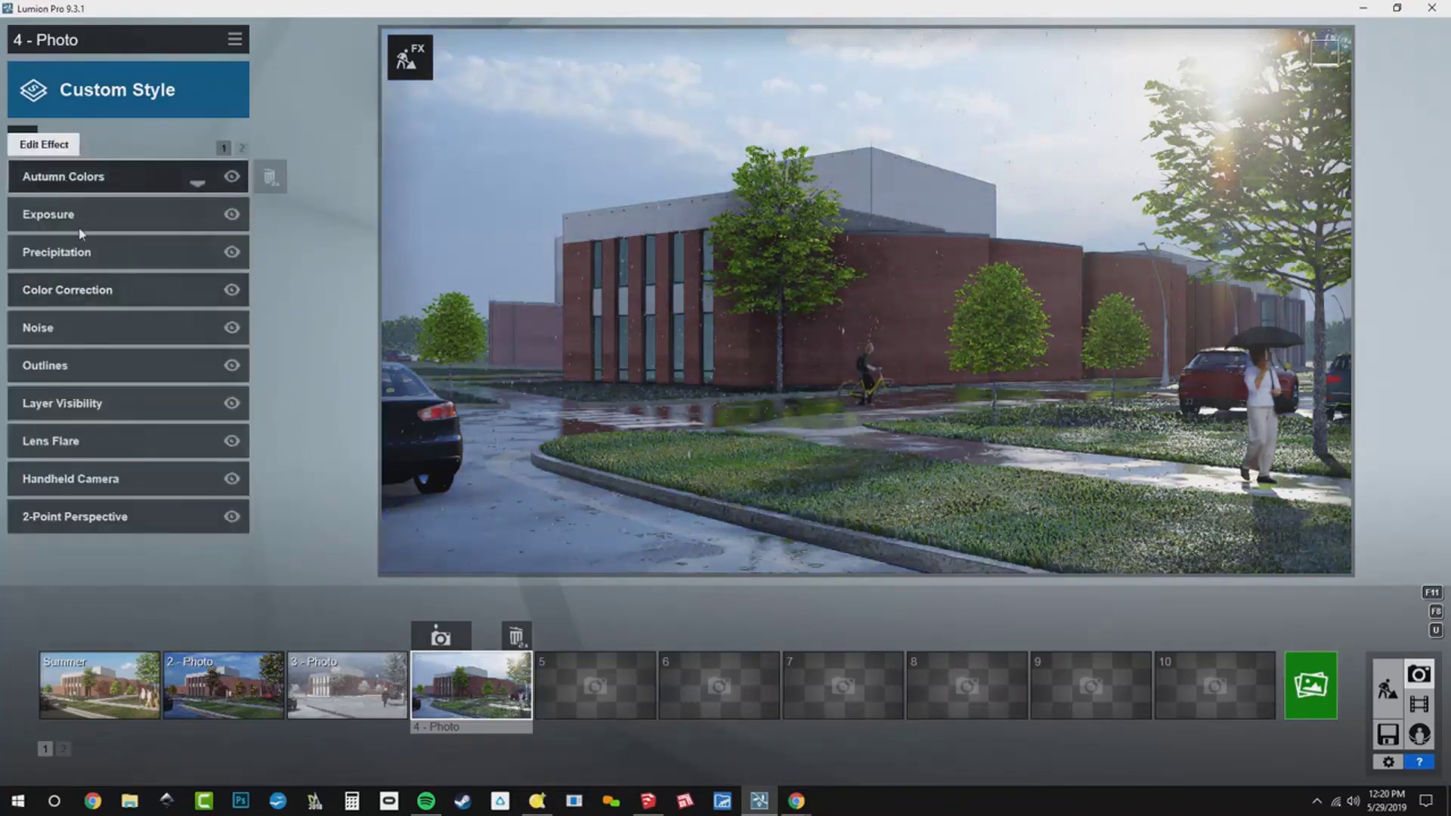
{"action": "left_click", "coordinate": [91, 405]}
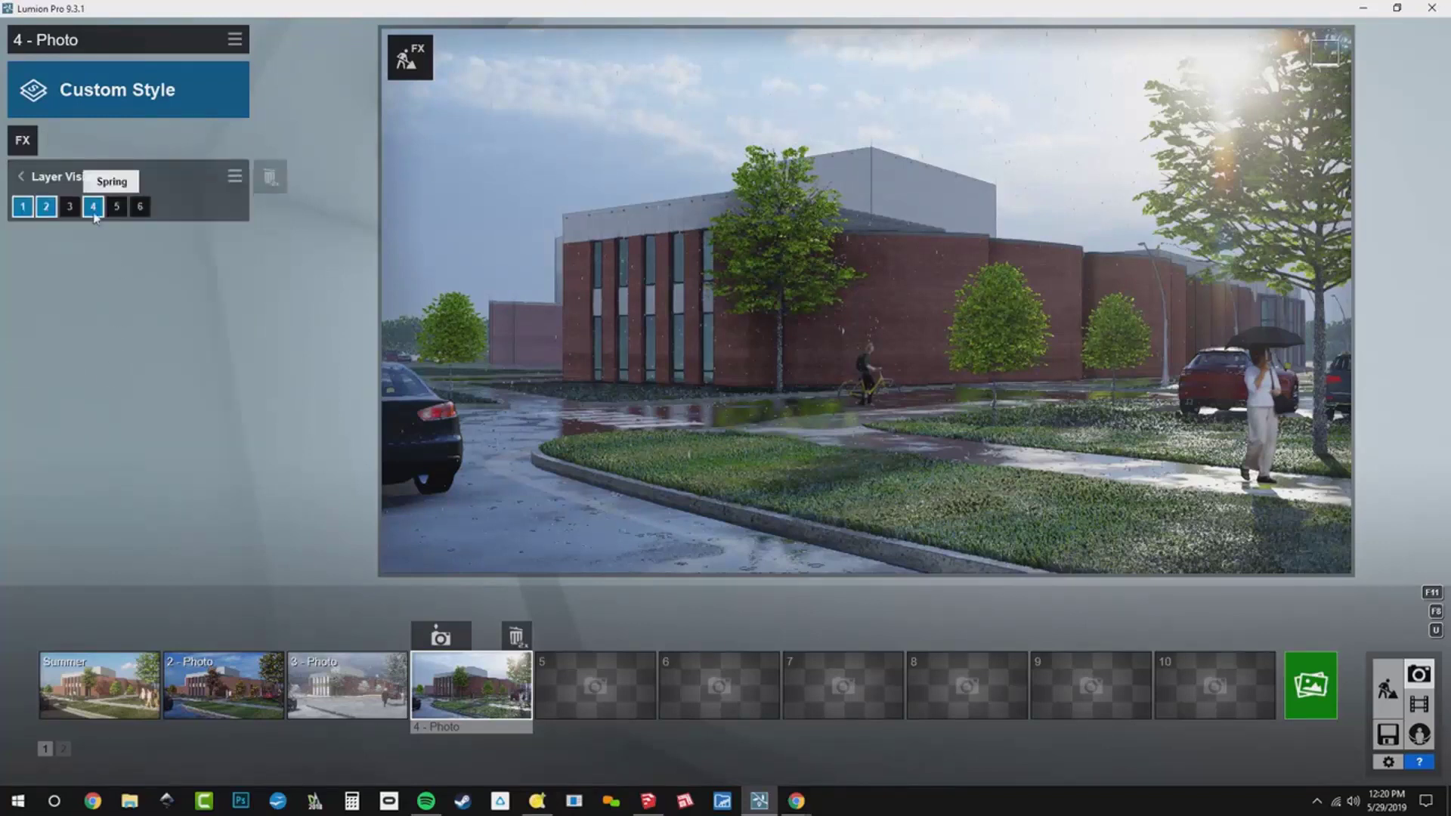
{"action": "left_click", "coordinate": [46, 176]}
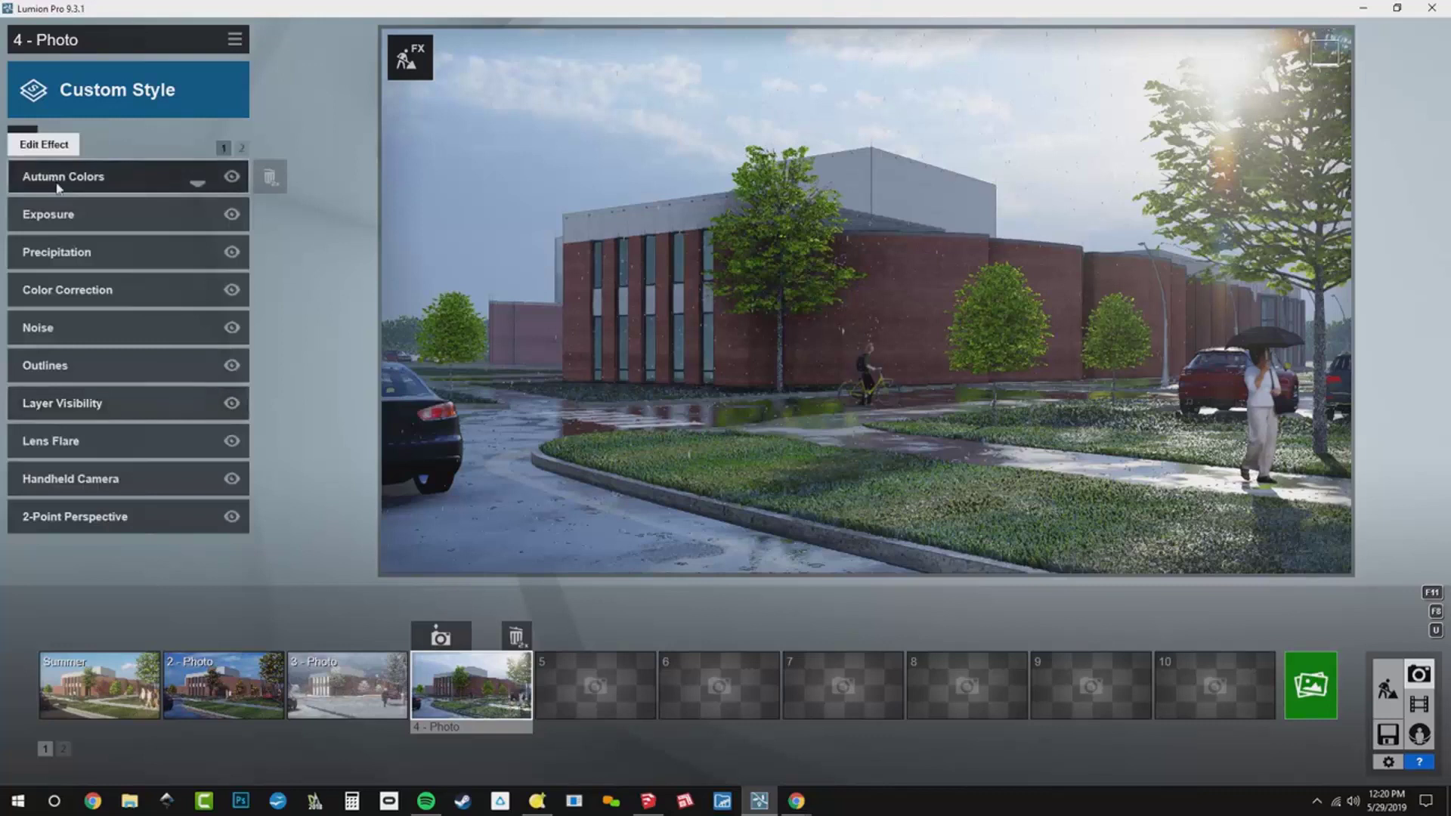
Set the Autumn Colors saturation to maximum.
{"action": "left_click", "coordinate": [107, 170]}
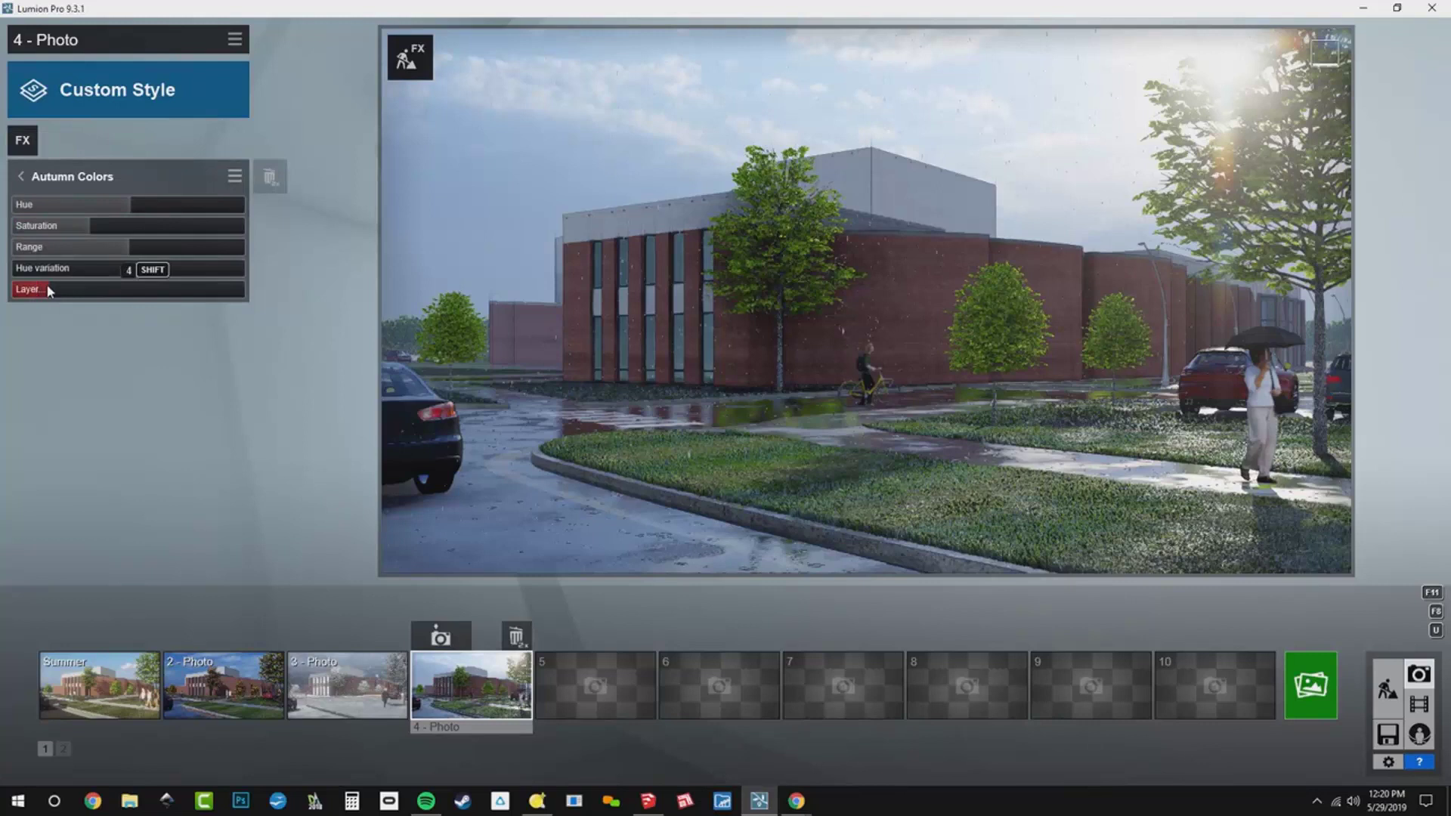
{"action": "left_click_drag", "start_coordinate": [99, 228], "coordinate": [191, 222]}
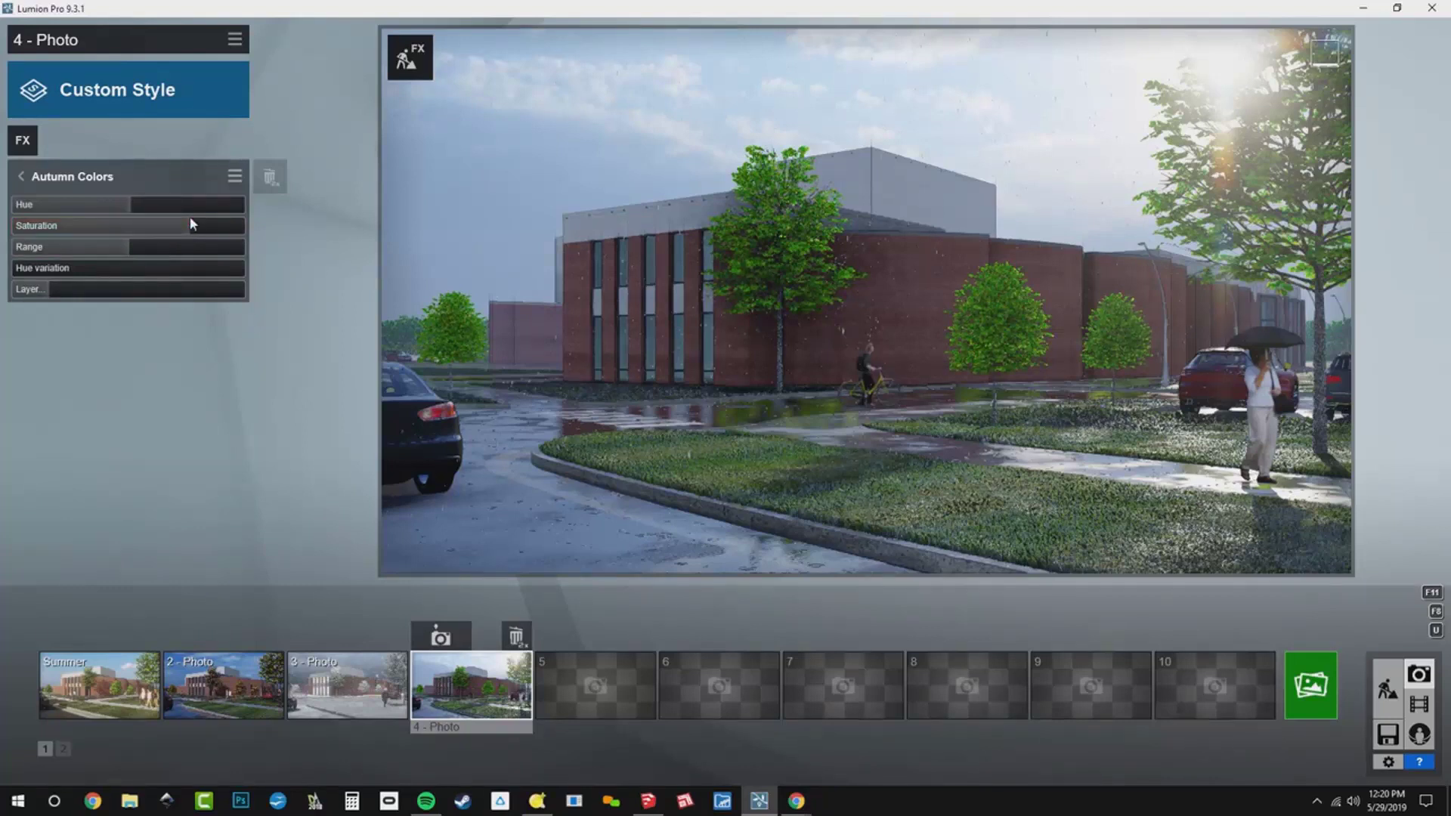
{"action": "left_click", "coordinate": [85, 178]}
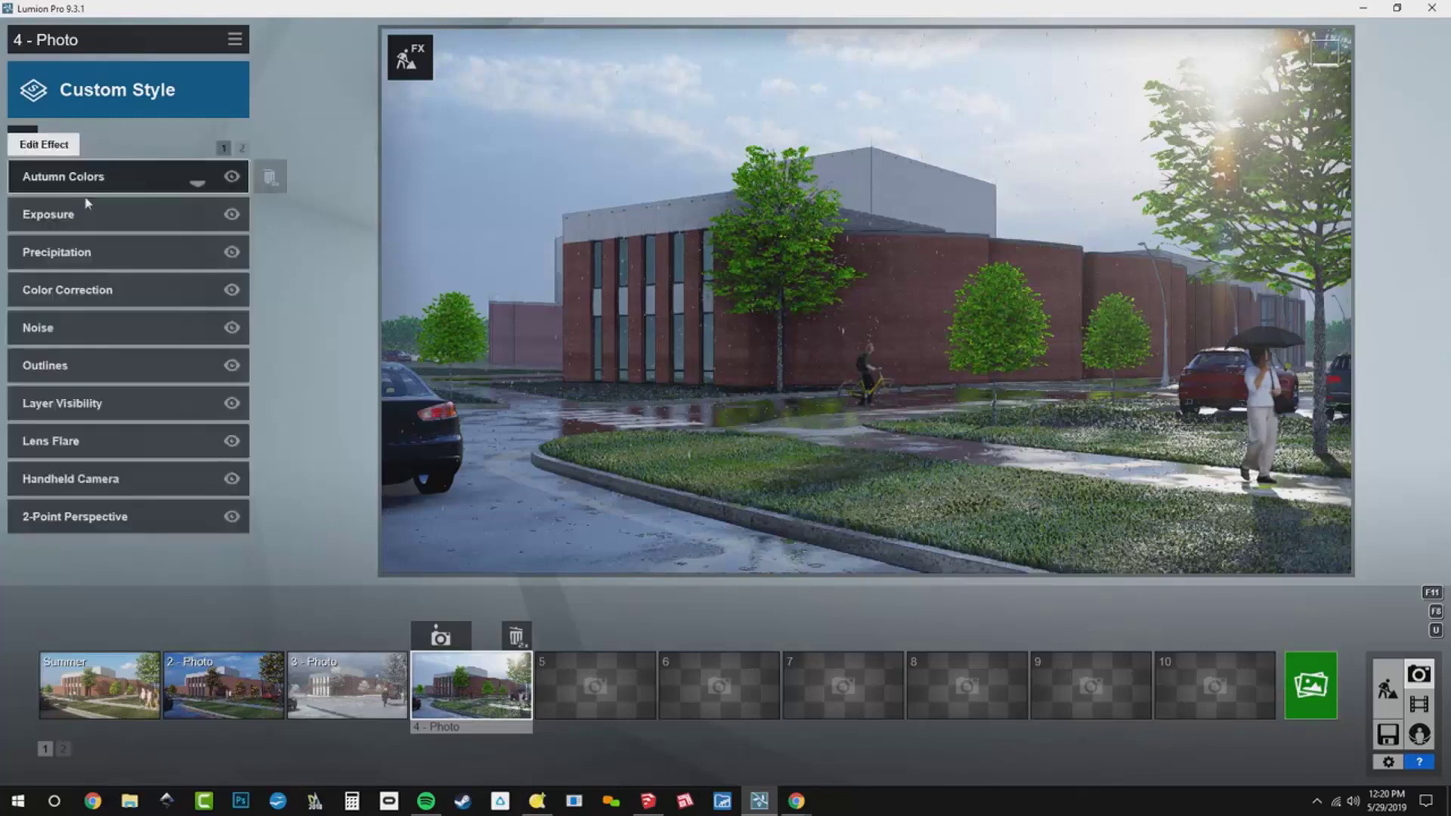
Raise the Color Correction saturation to about 1.3.
{"action": "left_click", "coordinate": [103, 299]}
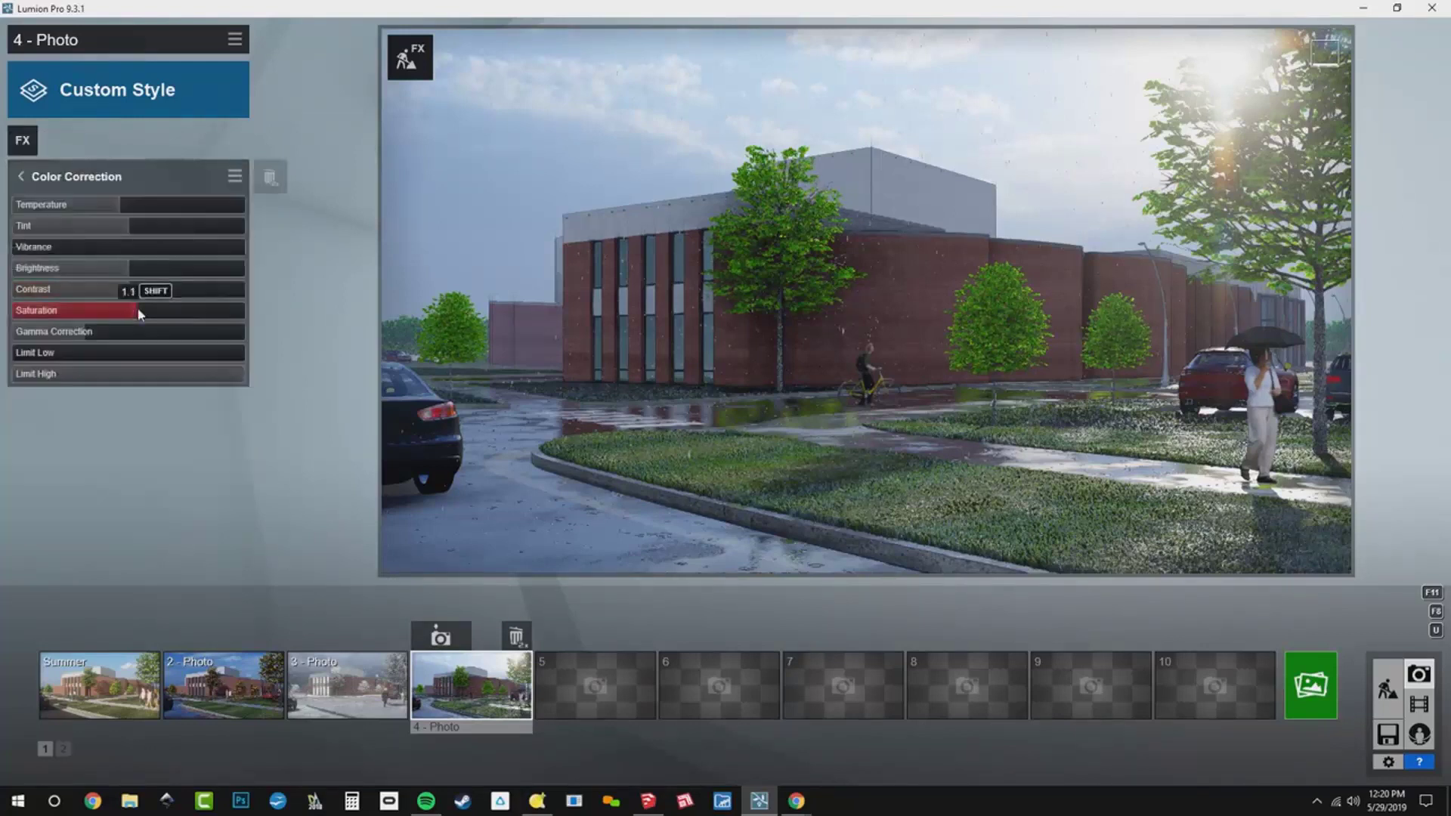
{"action": "mouse_move", "coordinate": [154, 320]}
{"action": "left_mouse_down"}
{"action": "mouse_move", "coordinate": [214, 328]}
{"action": "mouse_move", "coordinate": [176, 328]}
{"action": "left_mouse_up"}
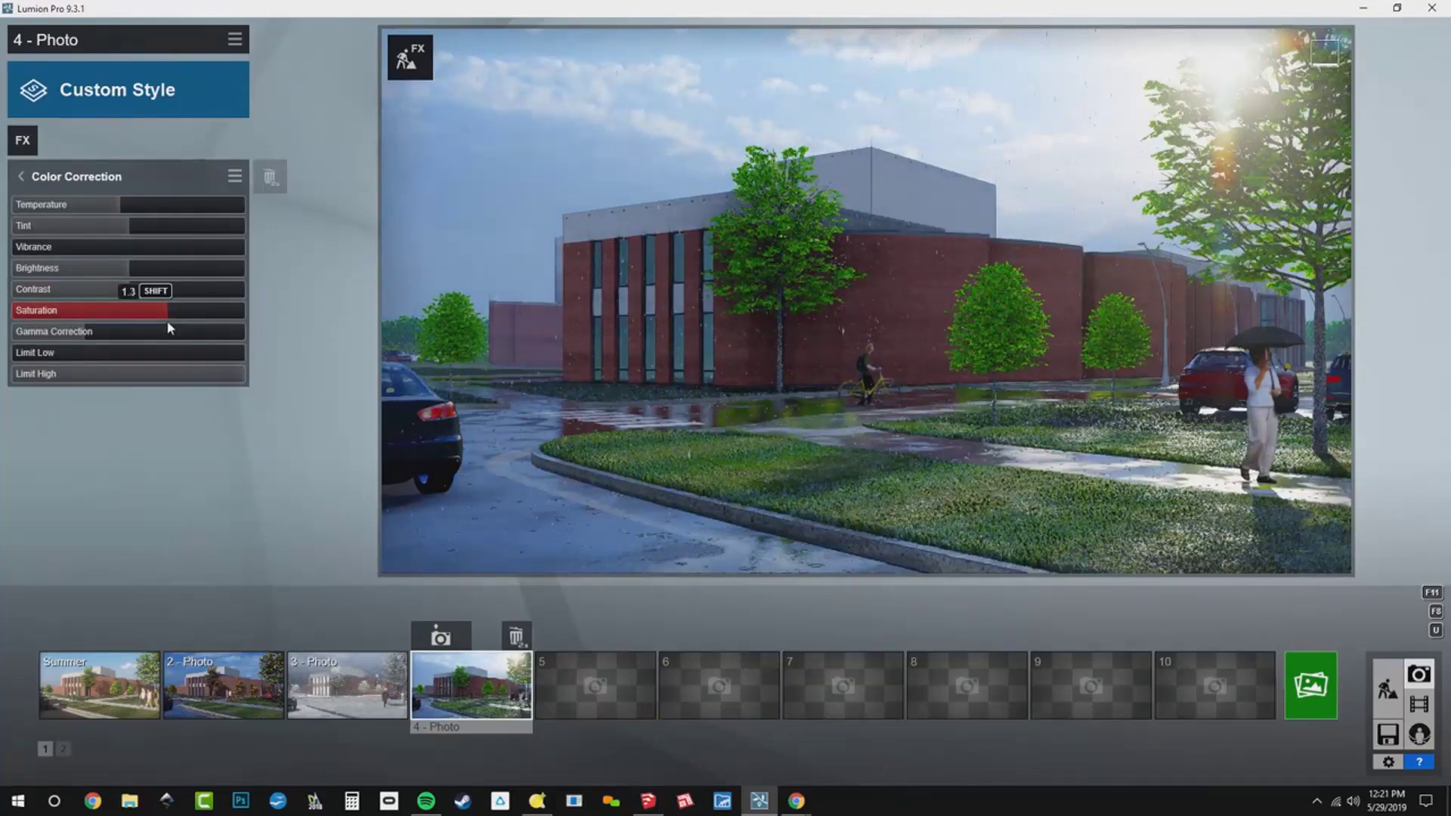
{"action": "left_click", "coordinate": [96, 176]}
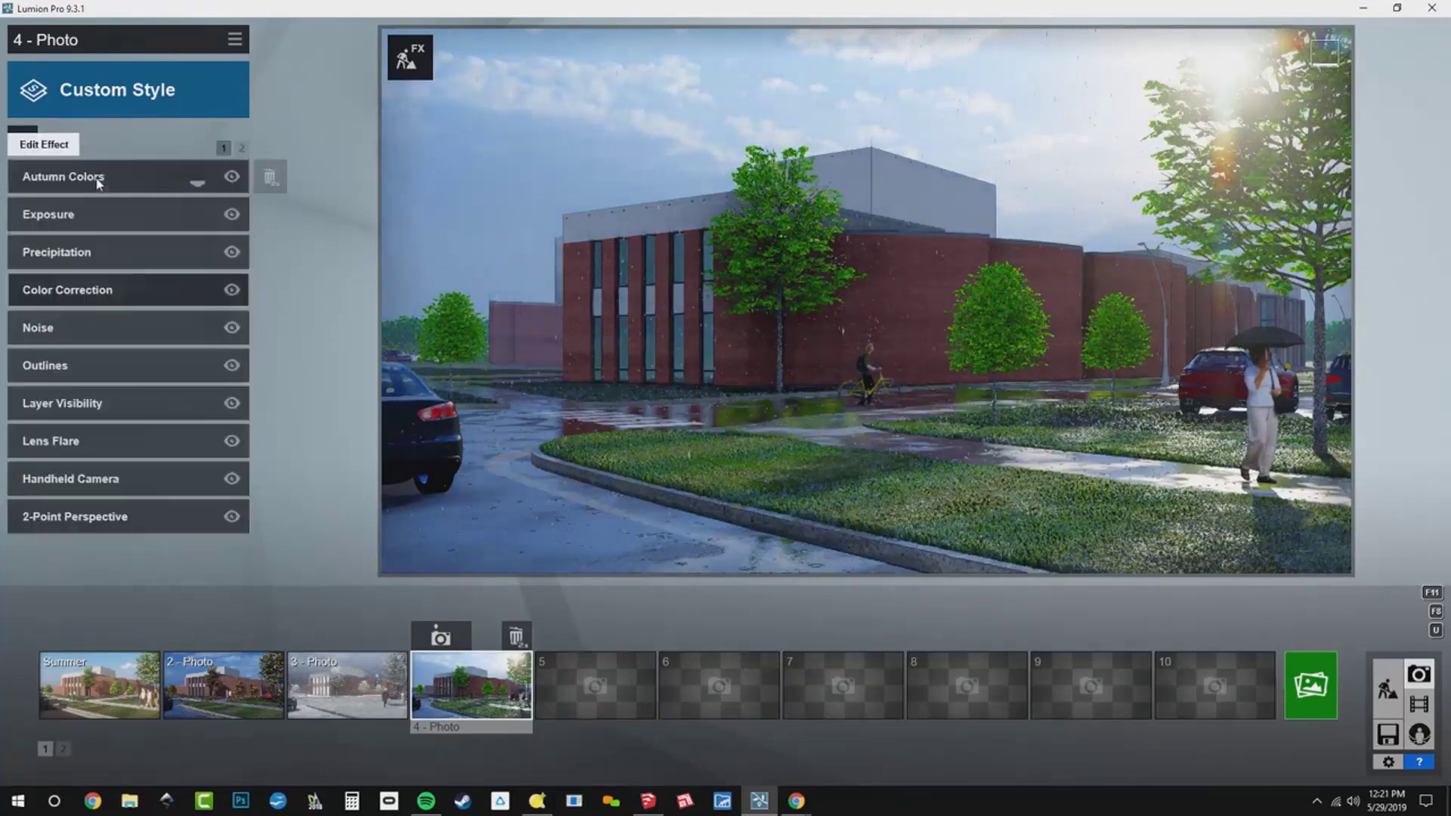